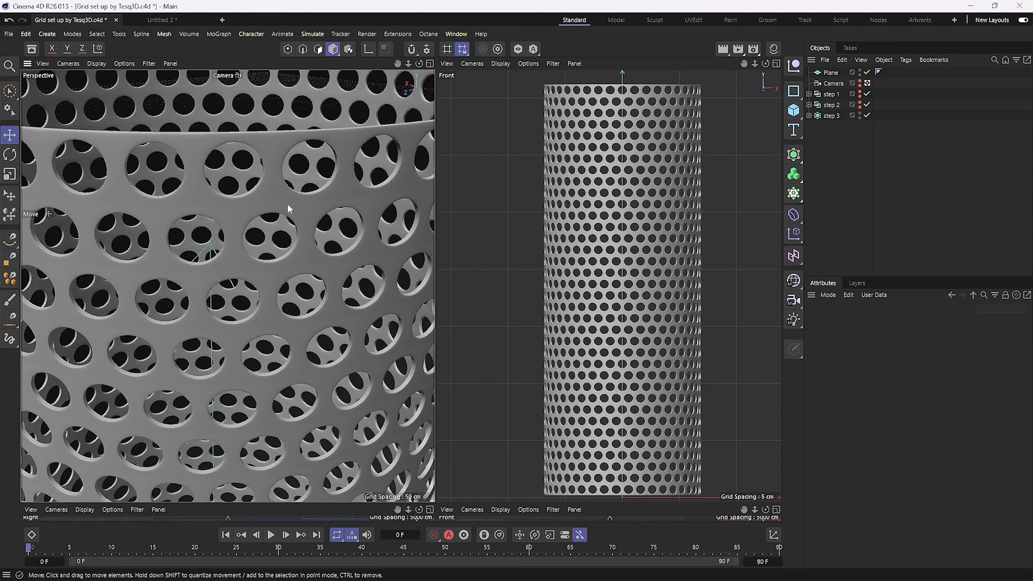
- Examine the perforated cylinder up close and the reference photos of the perforated microphone, exhaust pipes and gun barrels
left_click_drag(306, 207, 308, 221, "alt")
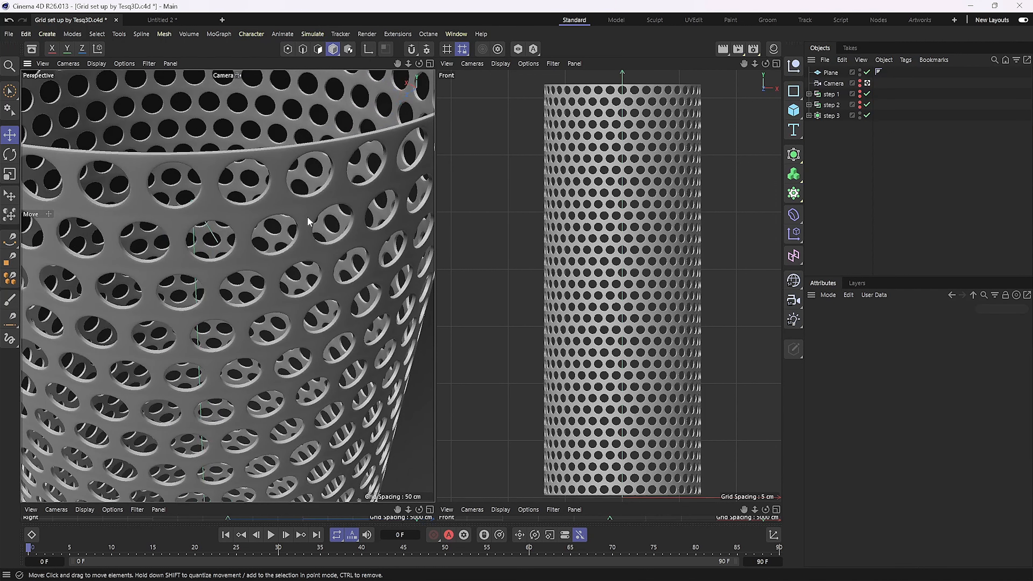
scroll(308, 218, "down", 1)
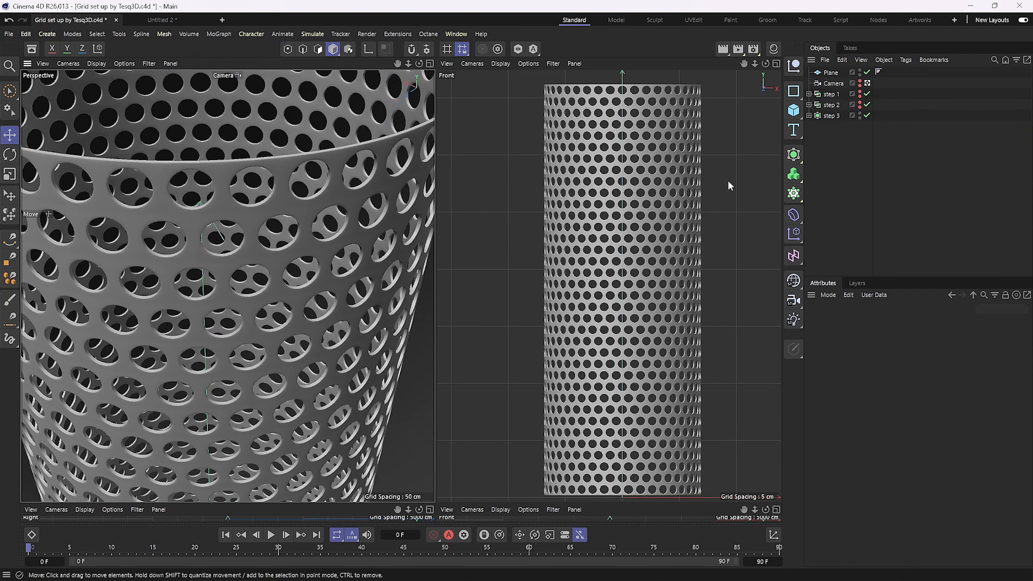
scroll(318, 230, "up", 1)
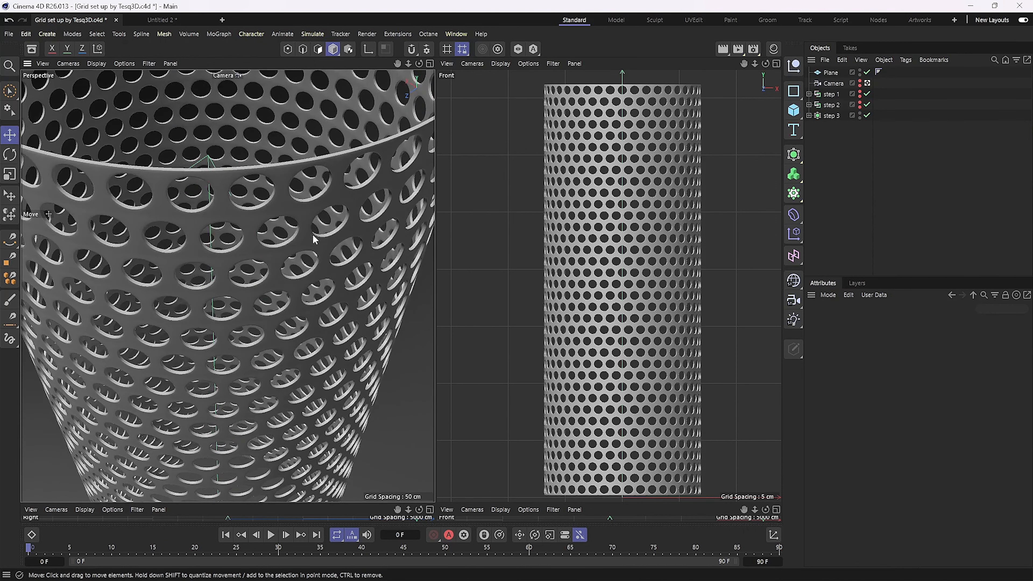
key("super")
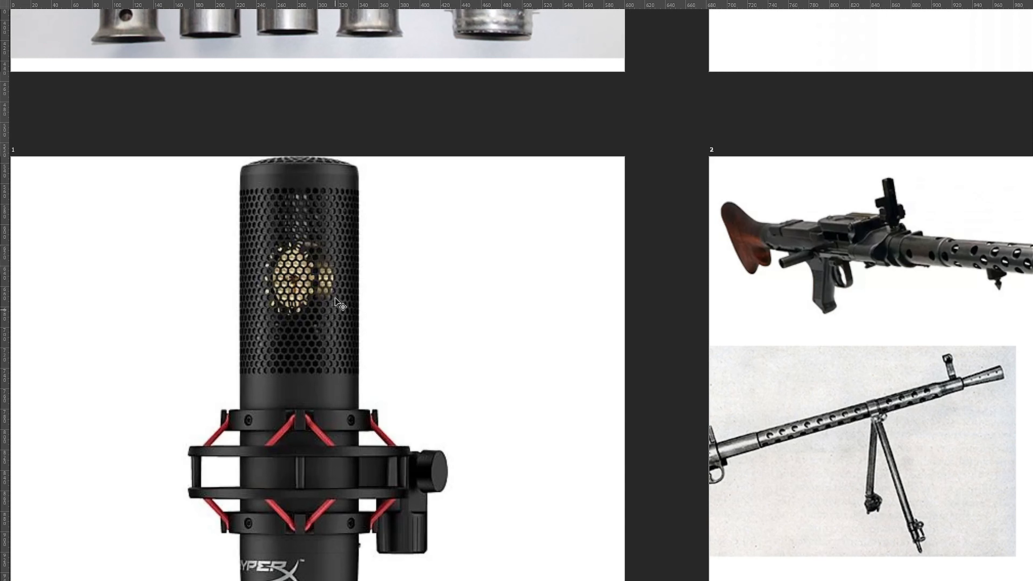
left_click_drag(415, 130, 490, 487)
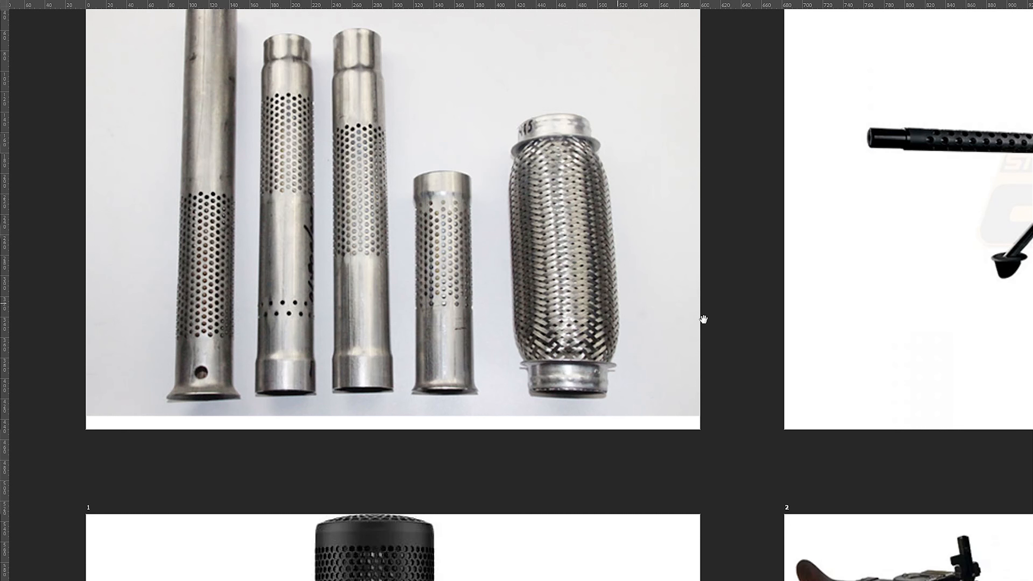
left_click_drag(704, 318, 334, 310)
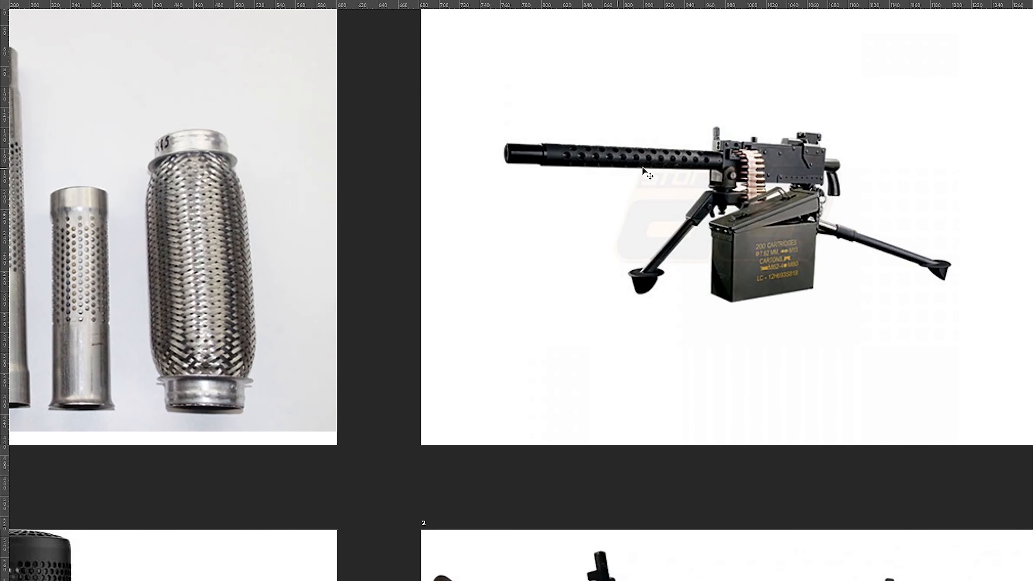
left_click_drag(715, 517, 630, 258)
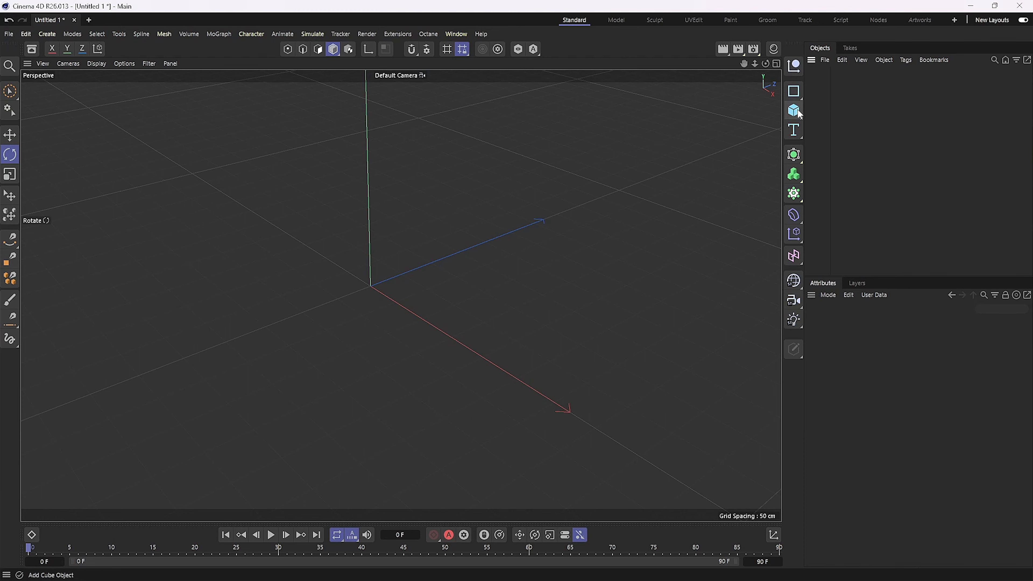
- Add a Plane object to the empty scene and rotate it upright
left_click(794, 109)
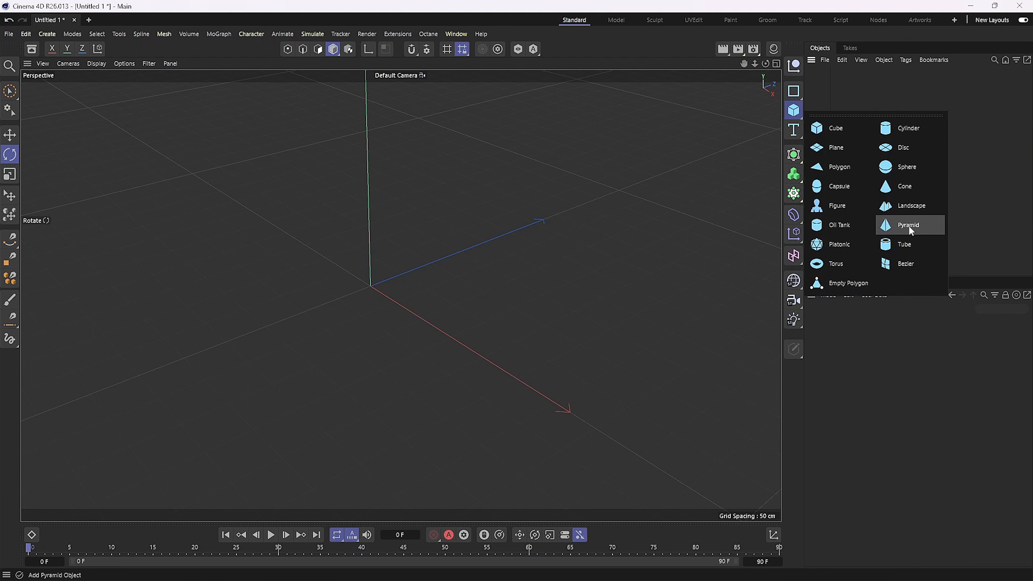
left_click(832, 149)
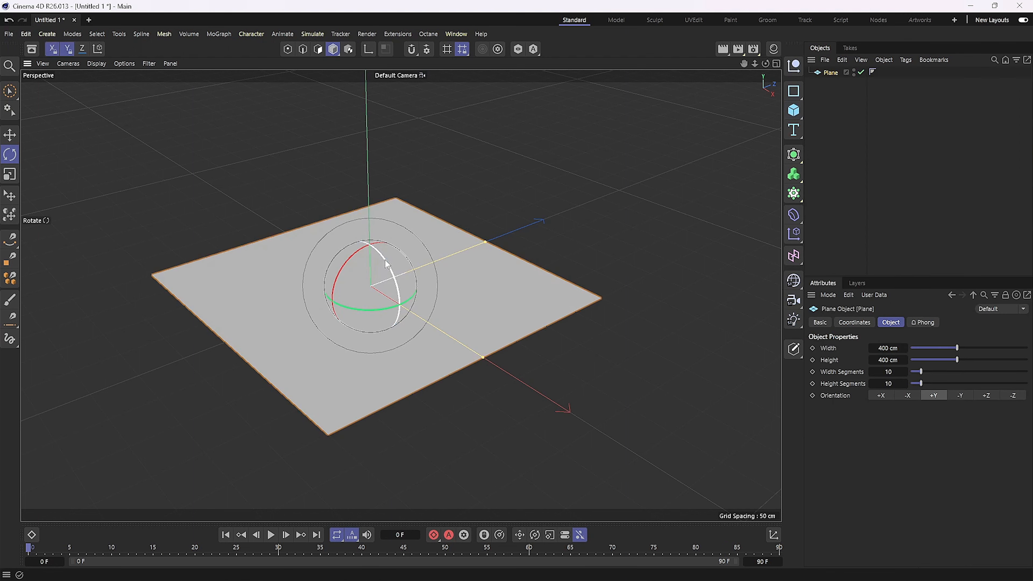
left_click_drag(386, 261, 427, 273)
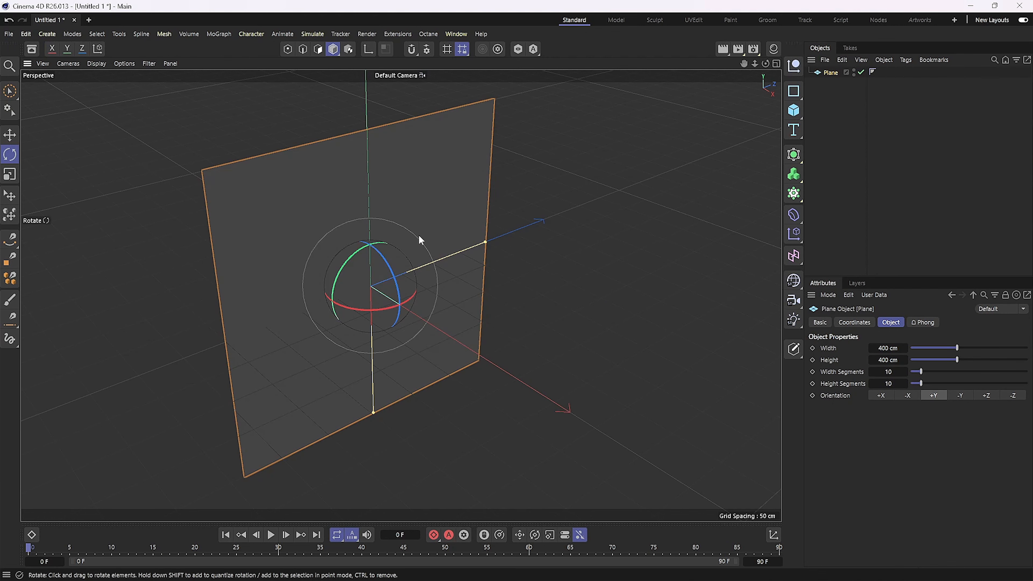
- Display the viewport with Gouraud Shading (Lines) so the plane's segments can be inspected
left_click_drag(418, 236, 394, 235, "alt")
left_click(97, 64)
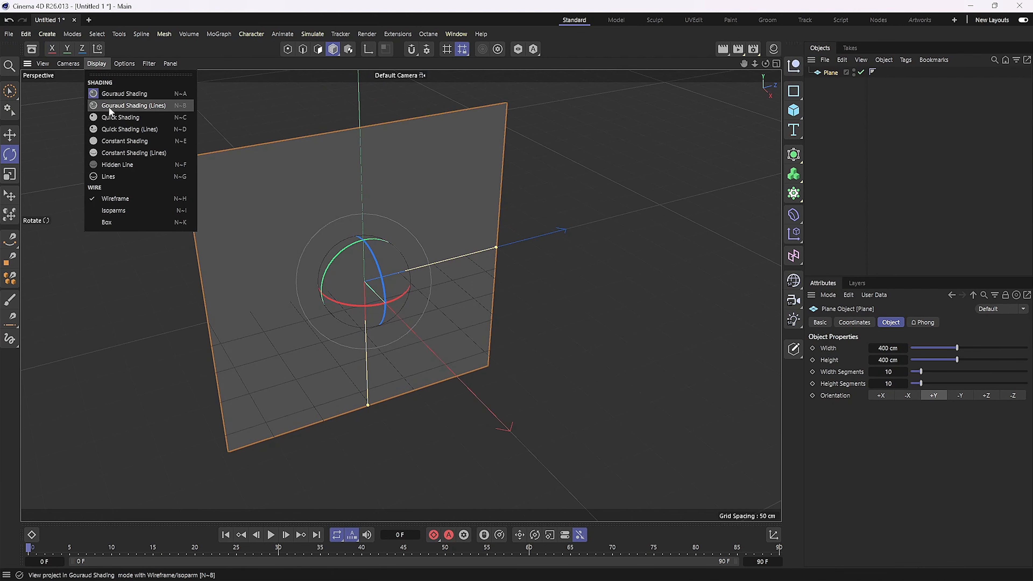
left_click(108, 107)
mouse_move(324, 199)
left_mouse_down("alt")
mouse_move(360, 203)
mouse_move(325, 205)
mouse_move(317, 192)
mouse_move(445, 230)
left_mouse_up("alt")
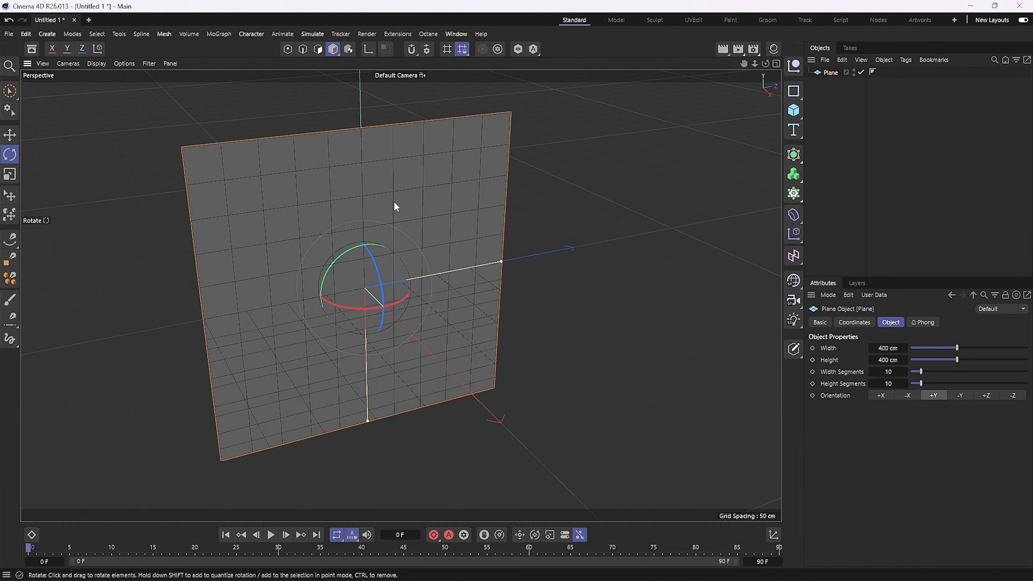
left_click_drag(394, 201, 321, 227, "alt")
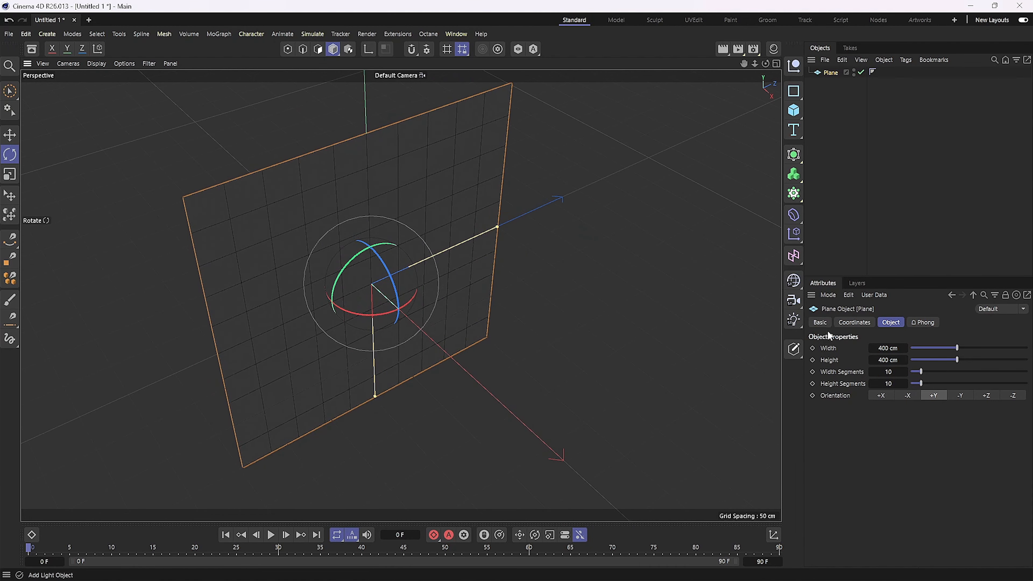
- Set the plane's width segments and height segments to 2 each
left_click(889, 372)
type("2")
key("Tab")
type("2")
key("Return")
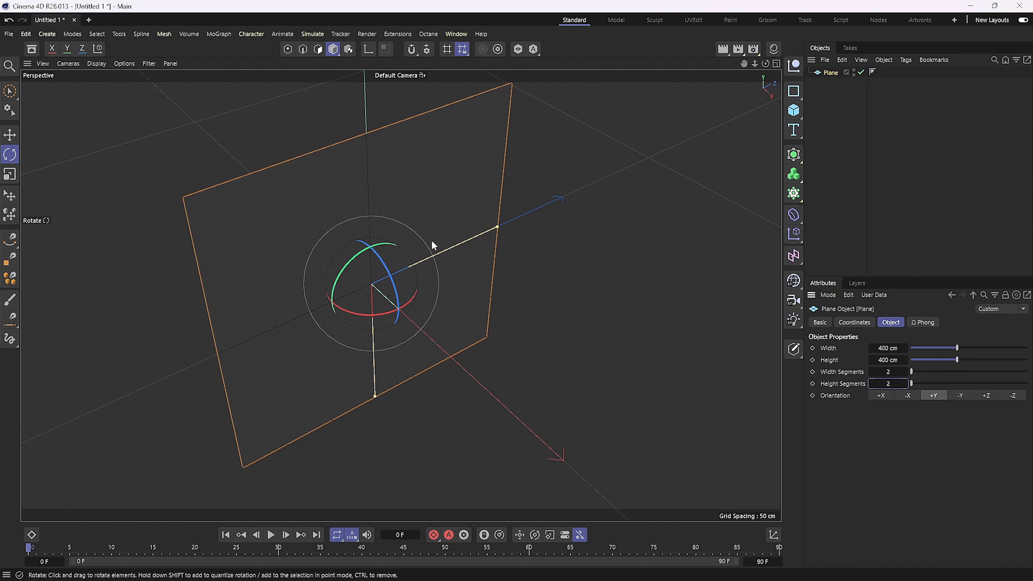
left_click_drag(432, 241, 396, 212, "alt")
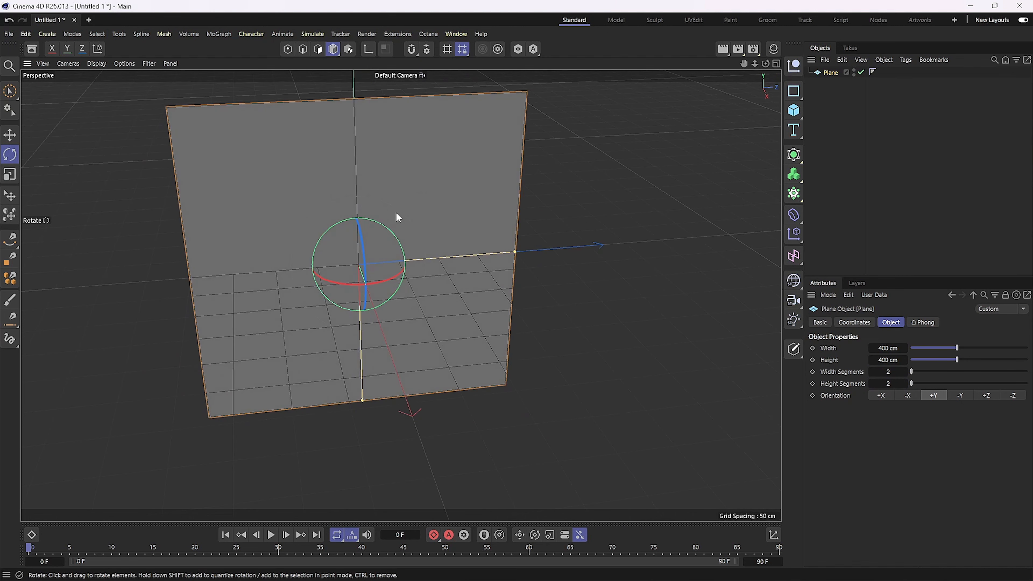
- Set the plane's width and height to 10 cm each
left_click(887, 349)
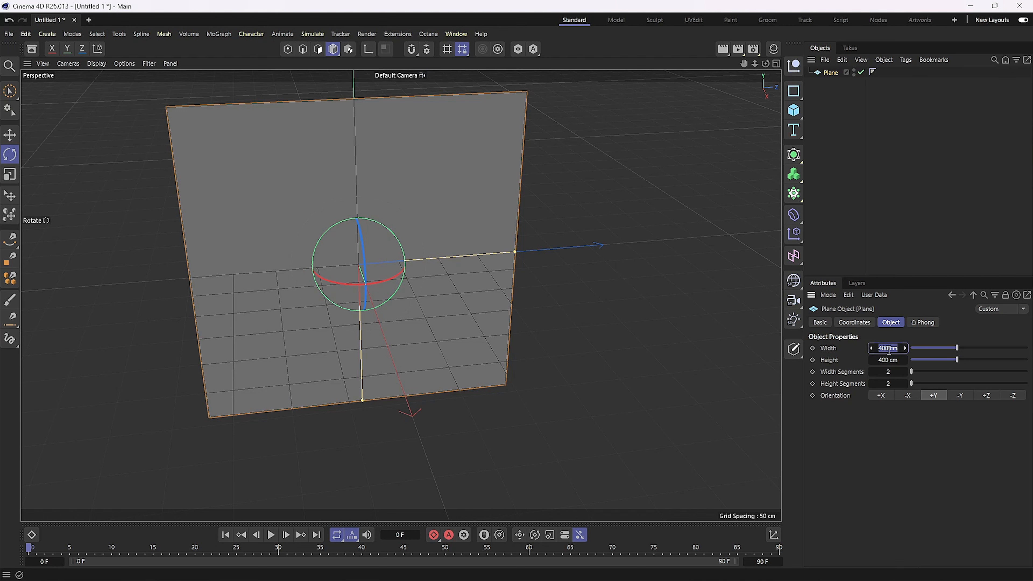
type("10")
left_click(887, 360)
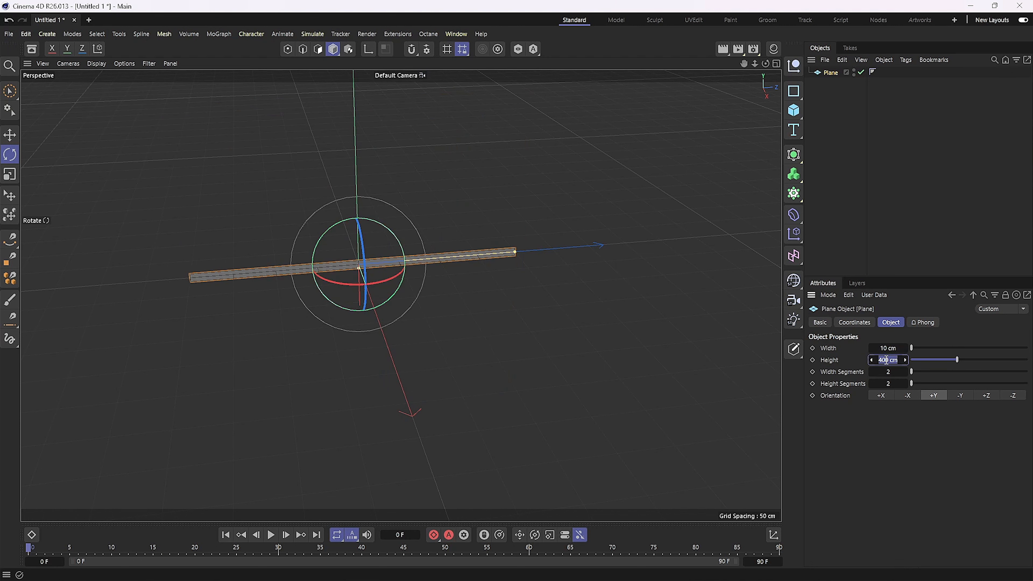
type("10")
key("Return")
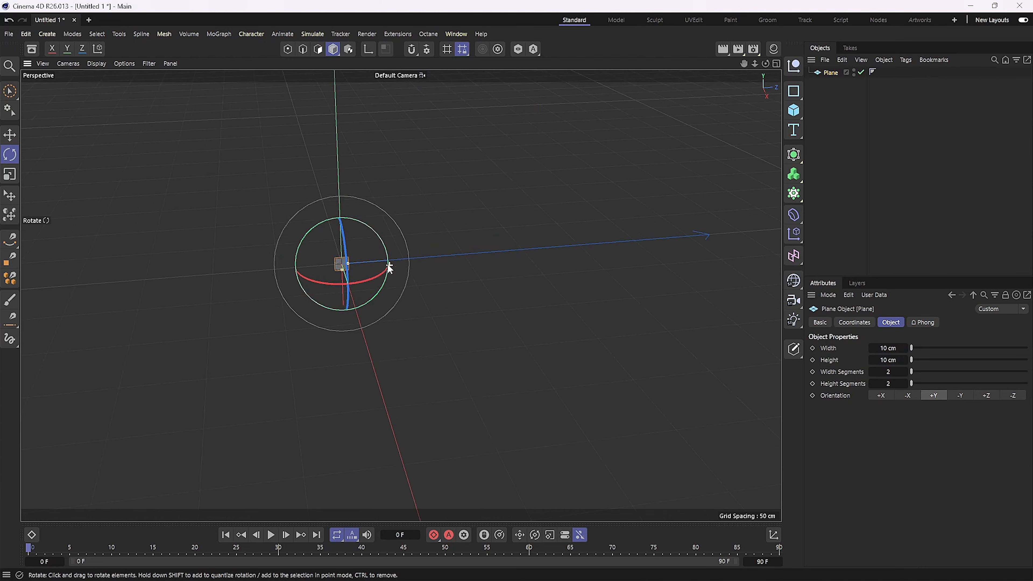
scroll(330, 264, "up", 10)
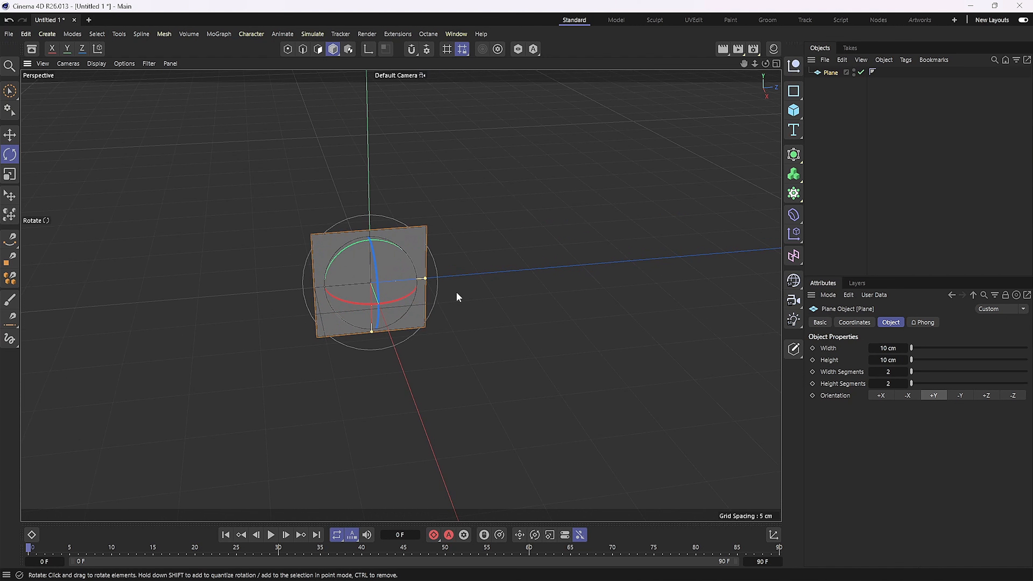
- Make the plane editable and inset all four of its polygons together by about 0.88 cm
key("c")
scroll(381, 278, "up", 5)
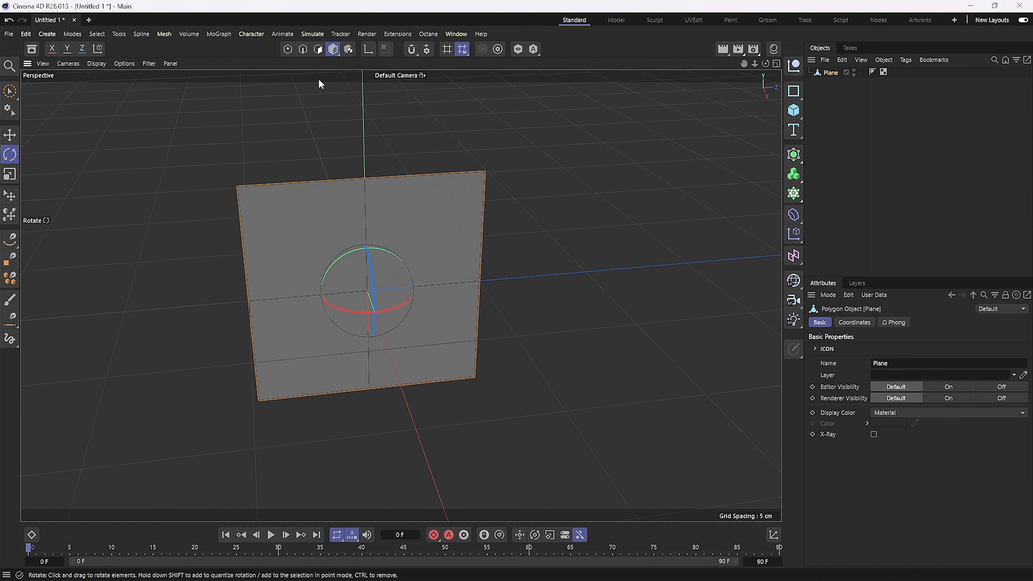
left_click(319, 50)
left_click(338, 232)
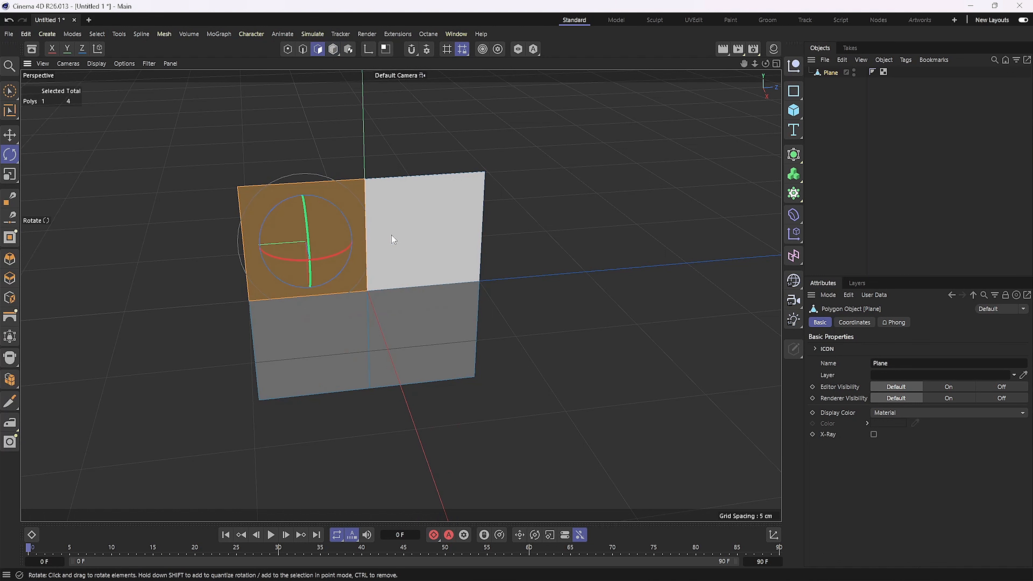
left_click(399, 236, "shift")
left_click(414, 321, "shift")
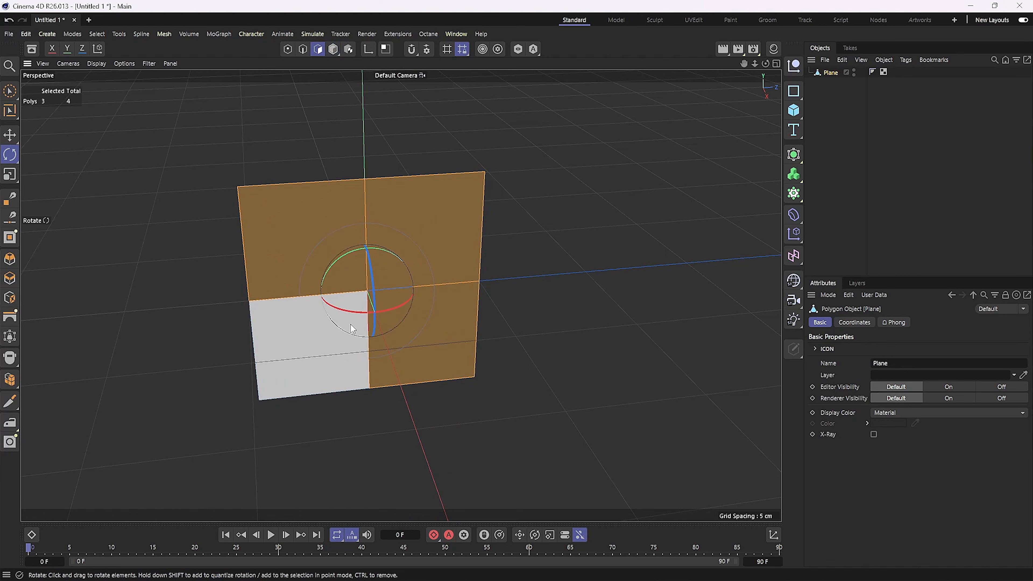
left_click(351, 324, "shift")
right_click(568, 238)
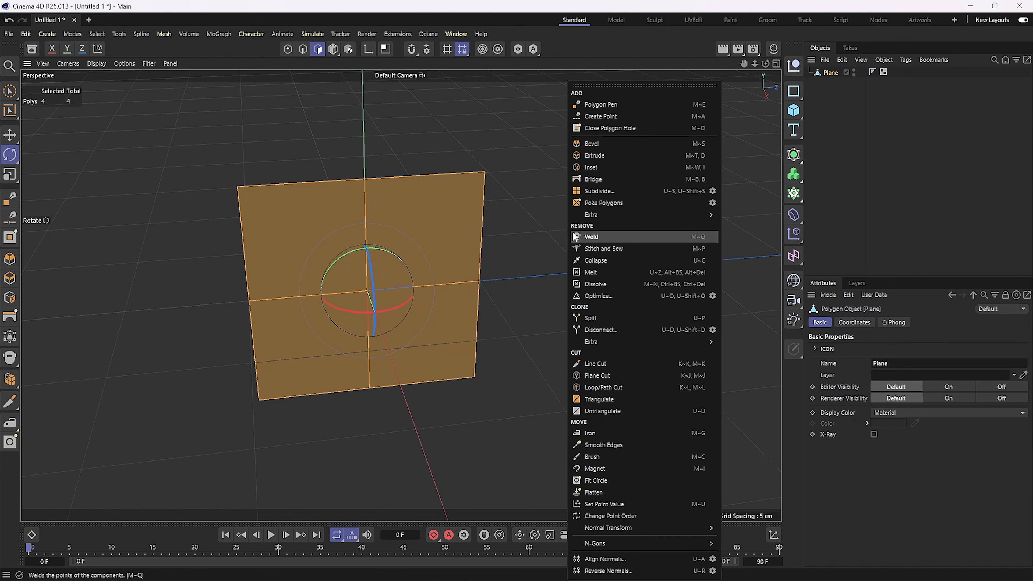
left_click(589, 169)
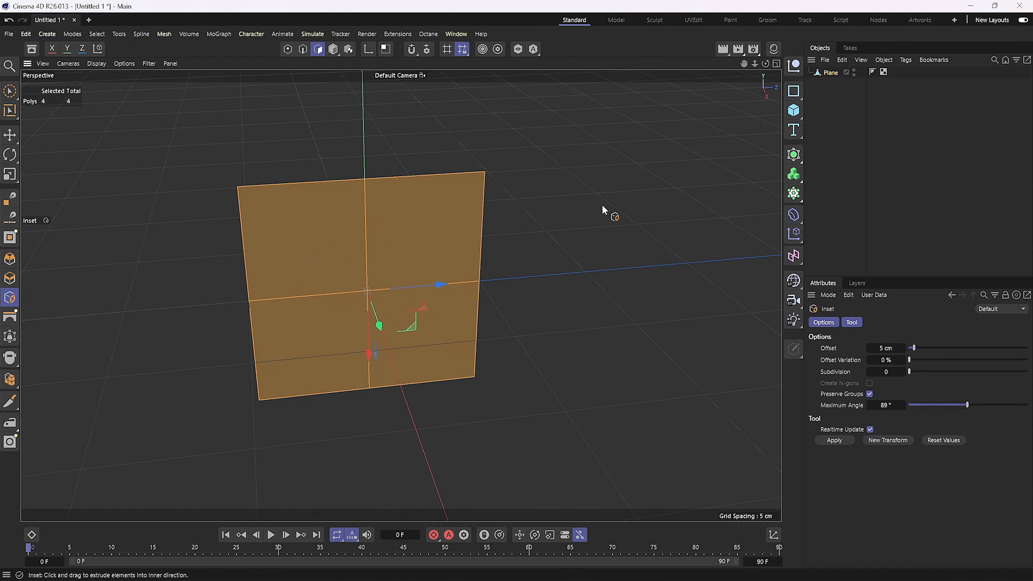
left_click_drag(602, 204, 610, 208)
- Collapse the four inset polygons into a single point at the plane's centre
right_click(563, 209)
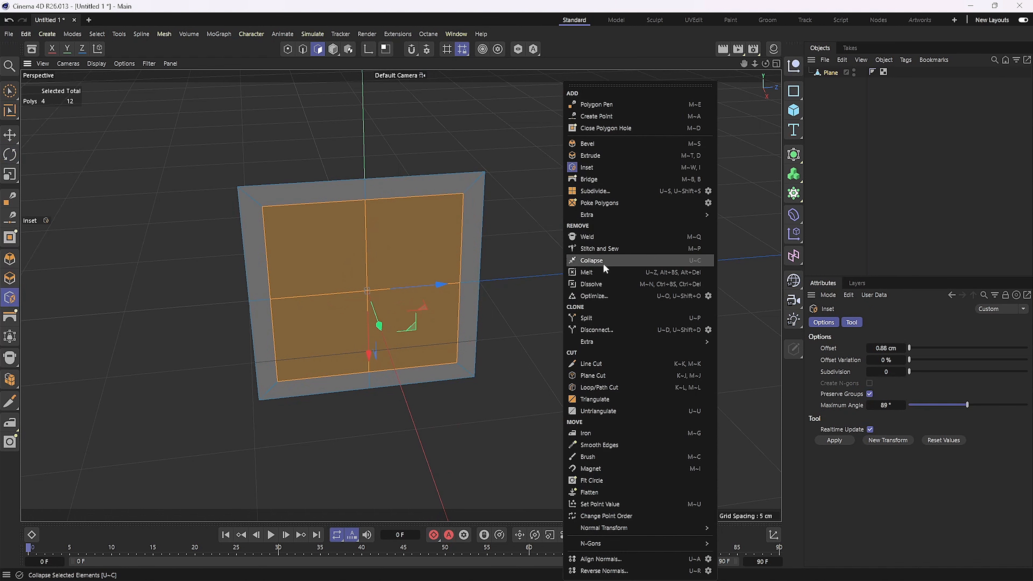
left_click(605, 296)
left_click(386, 293)
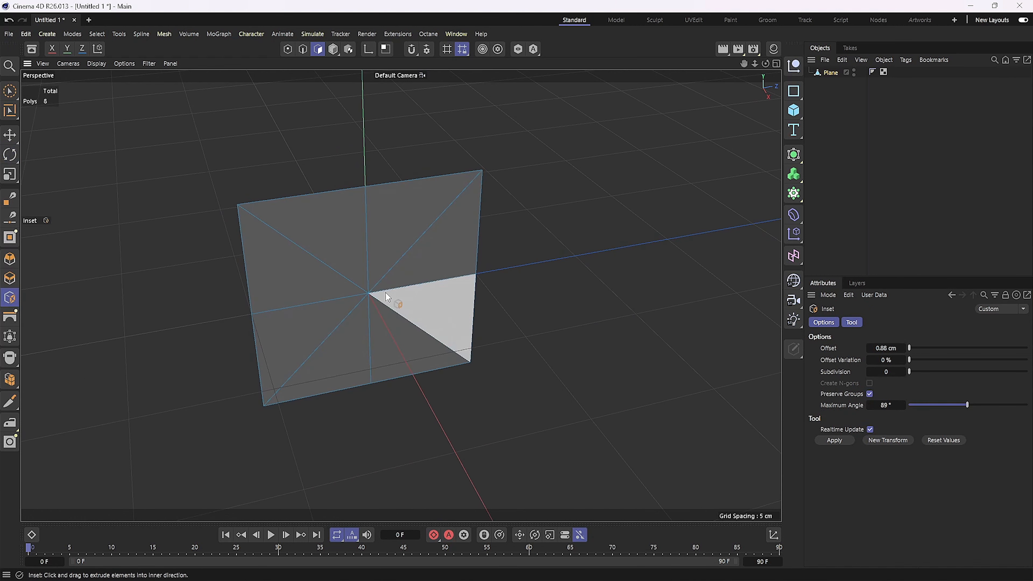
scroll(386, 293, "up", 3)
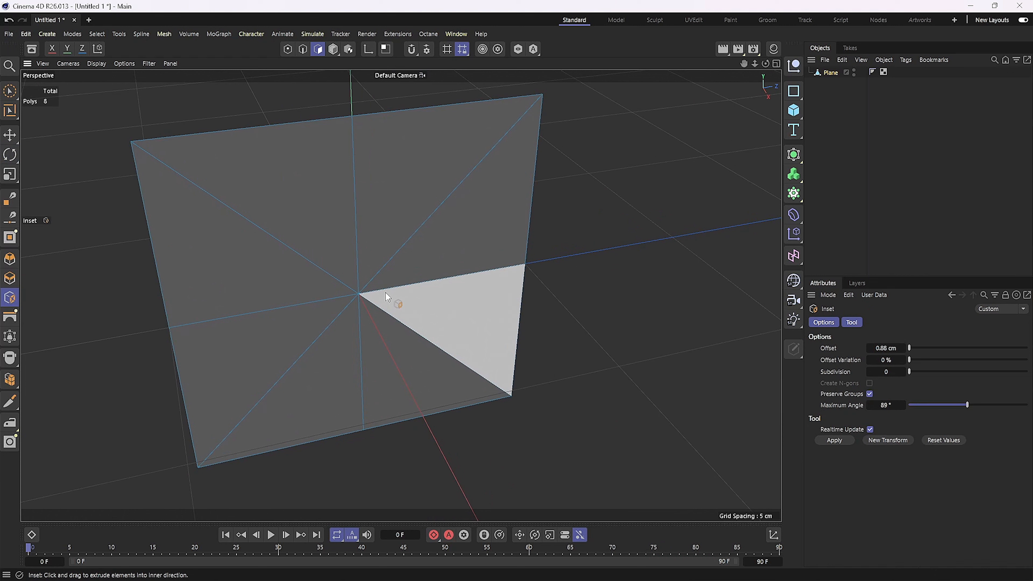
- Bevel the plane's centre point with an offset of about 4.2 cm to form an octagonal face
left_click(288, 50)
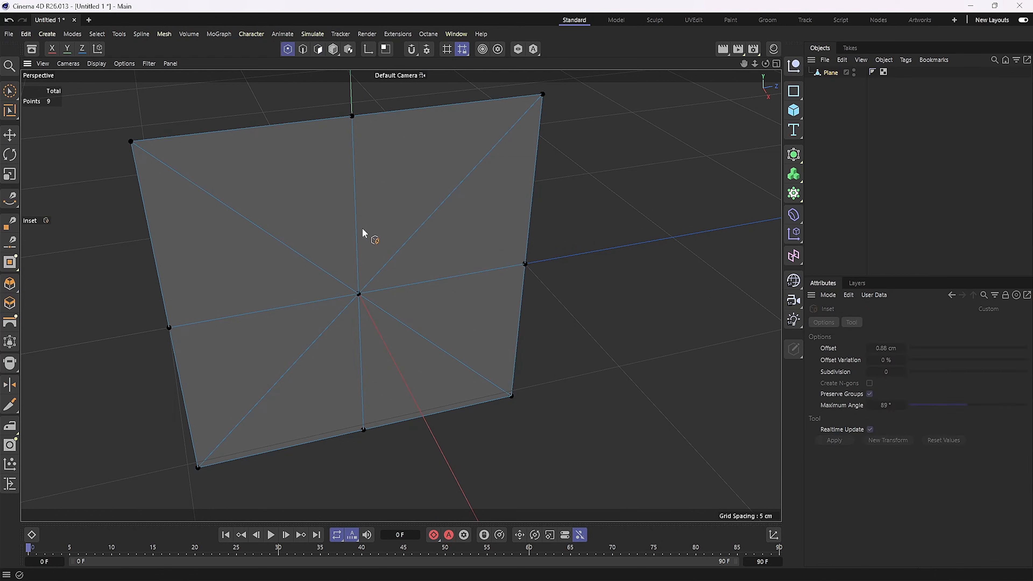
left_click(359, 293)
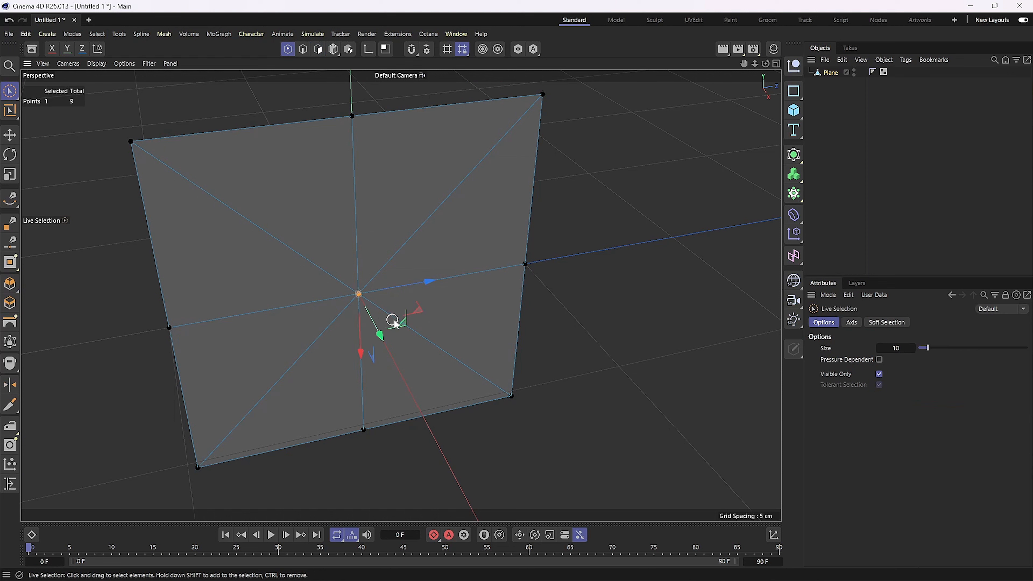
key("m")
left_click(623, 198)
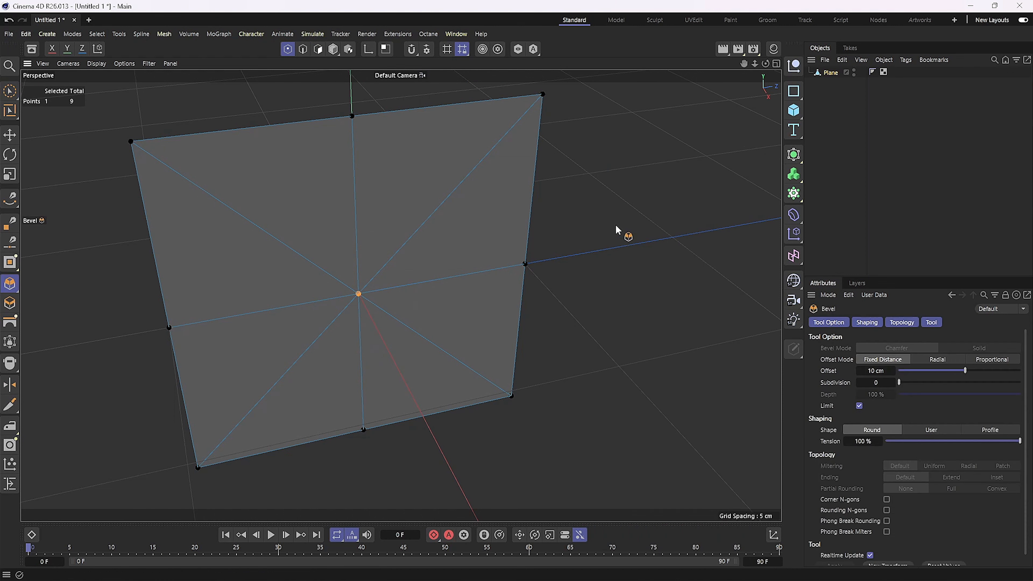
left_click_drag(595, 249, 592, 249)
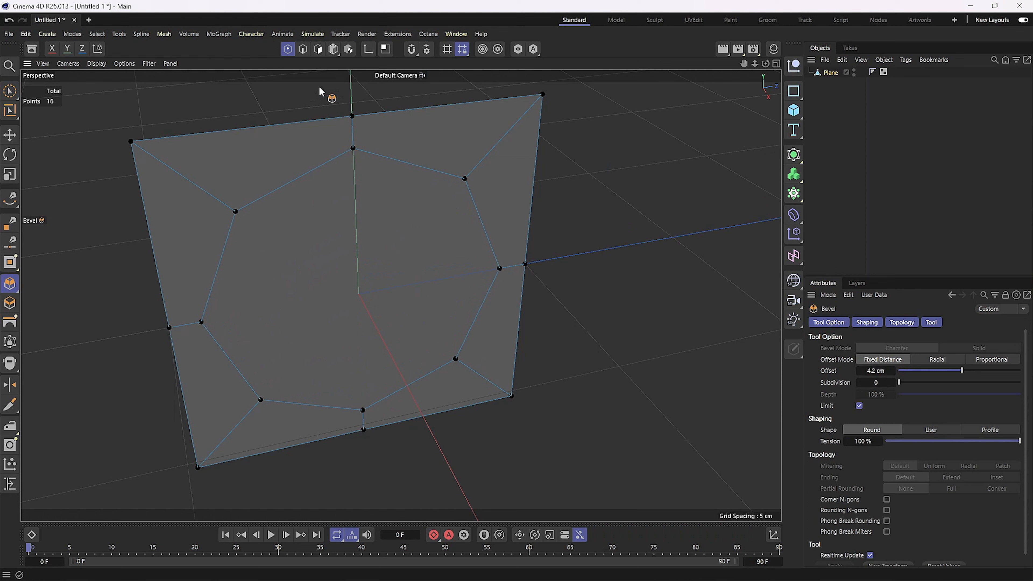
- Delete the octagonal polygon in the middle of the plane to open a hole
left_click(317, 49)
left_click(348, 239)
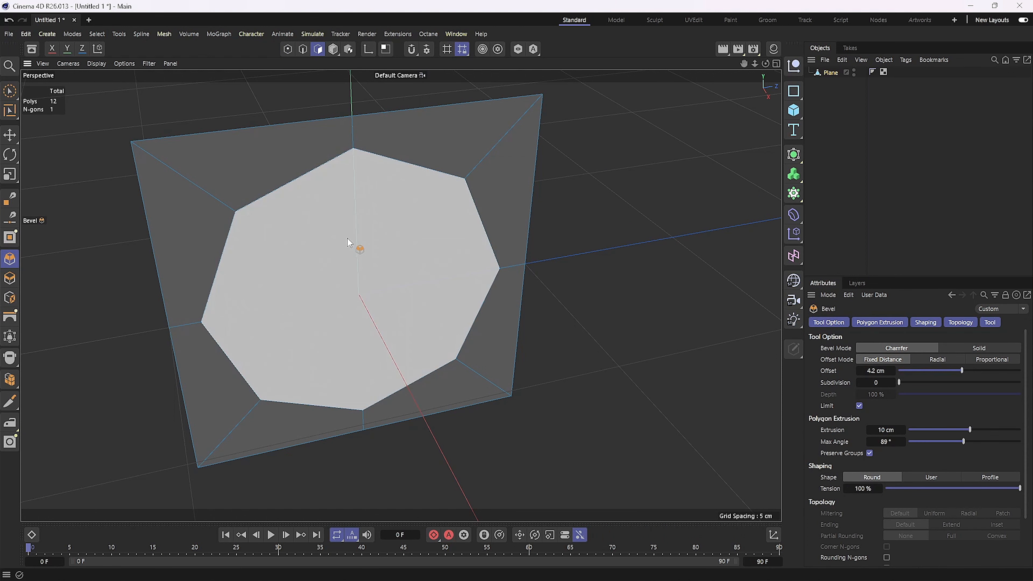
left_click(347, 238)
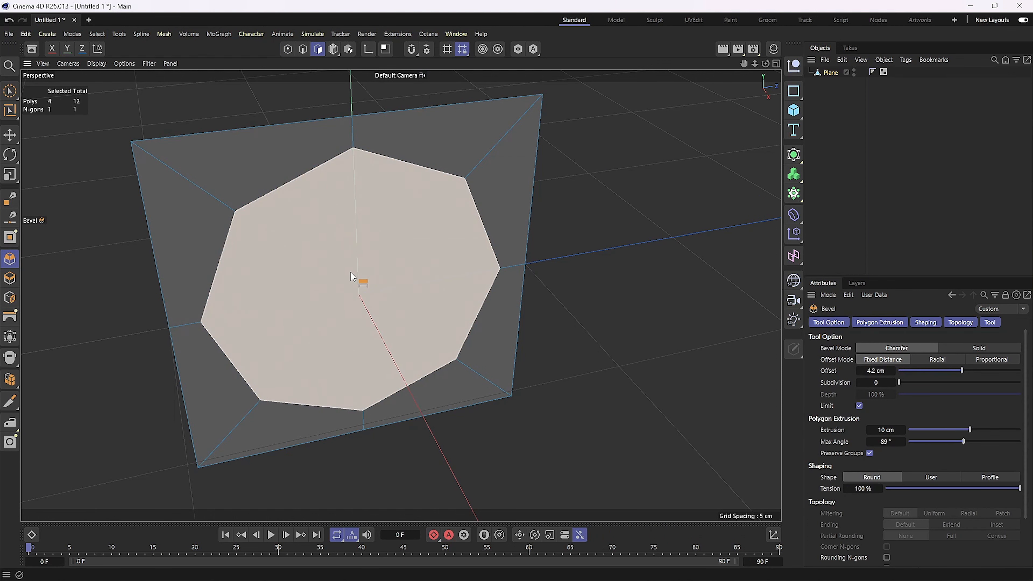
key("Delete")
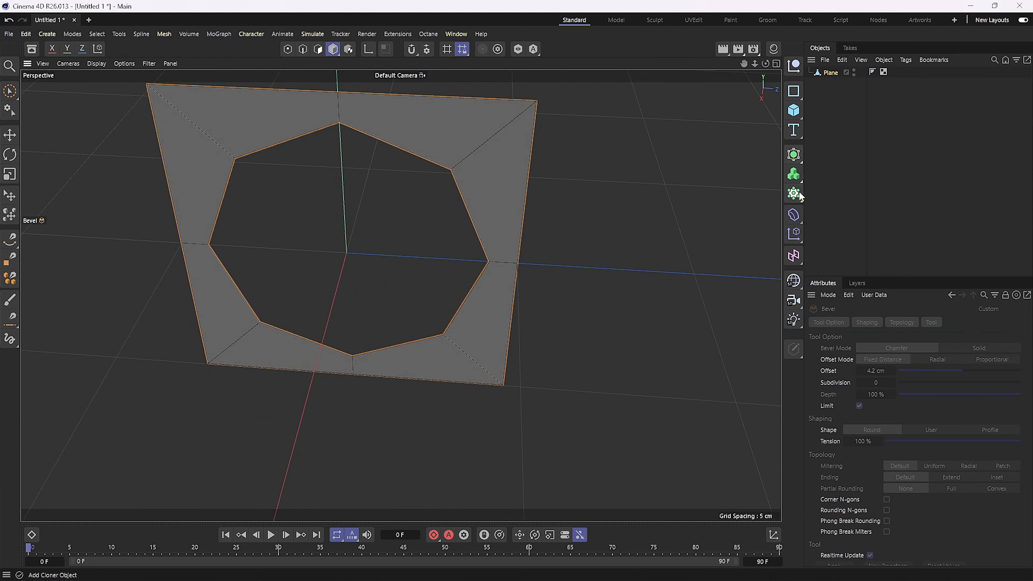
- Add a Cloner object and nest the perforated plane inside it
left_click(797, 188)
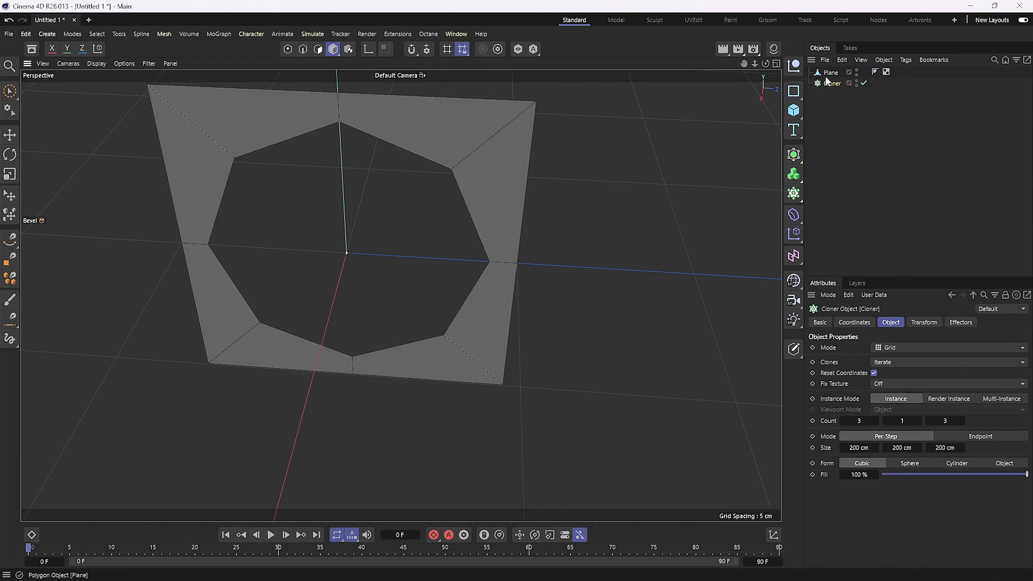
left_click_drag(826, 73, 826, 83)
left_click(838, 73)
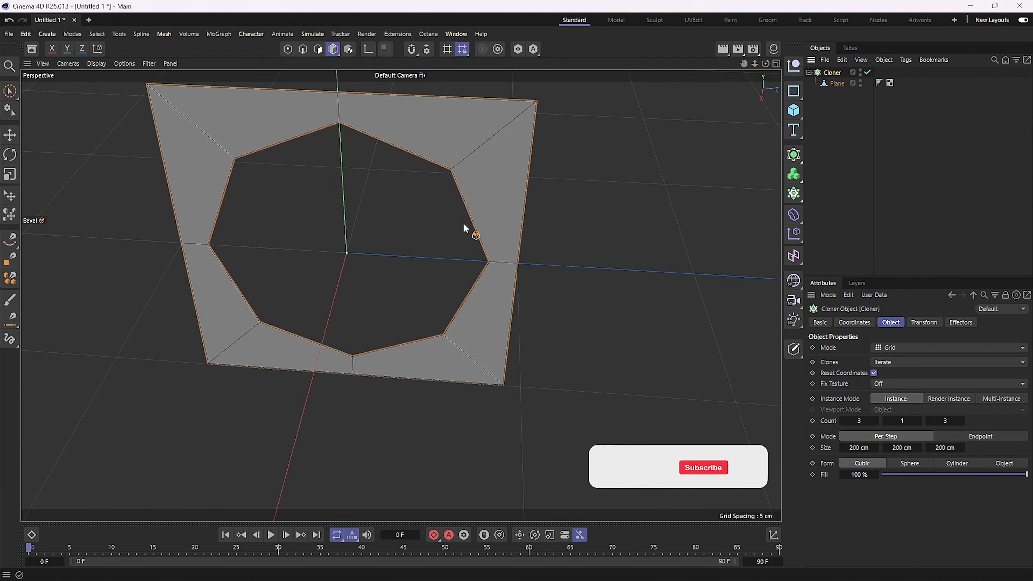
- Set the cloner's grid spacing per step to 10 cm in both X and Z
left_click_drag(464, 223, 478, 239, "alt")
scroll(482, 242, "down", 5)
scroll(482, 244, "down", 10)
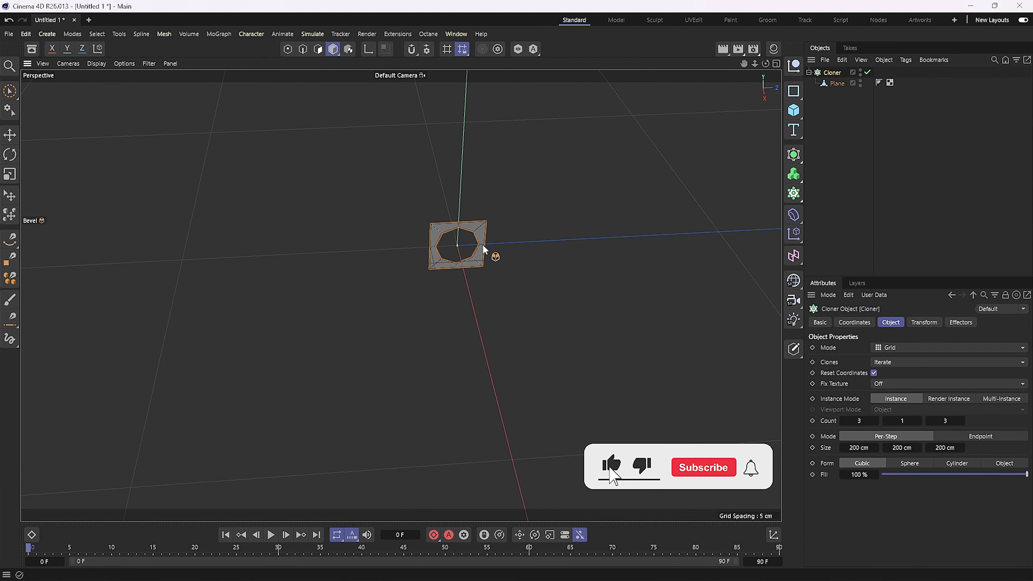
mouse_move(308, 259)
left_mouse_down("alt")
mouse_move(357, 300)
mouse_move(464, 290)
left_mouse_up("alt")
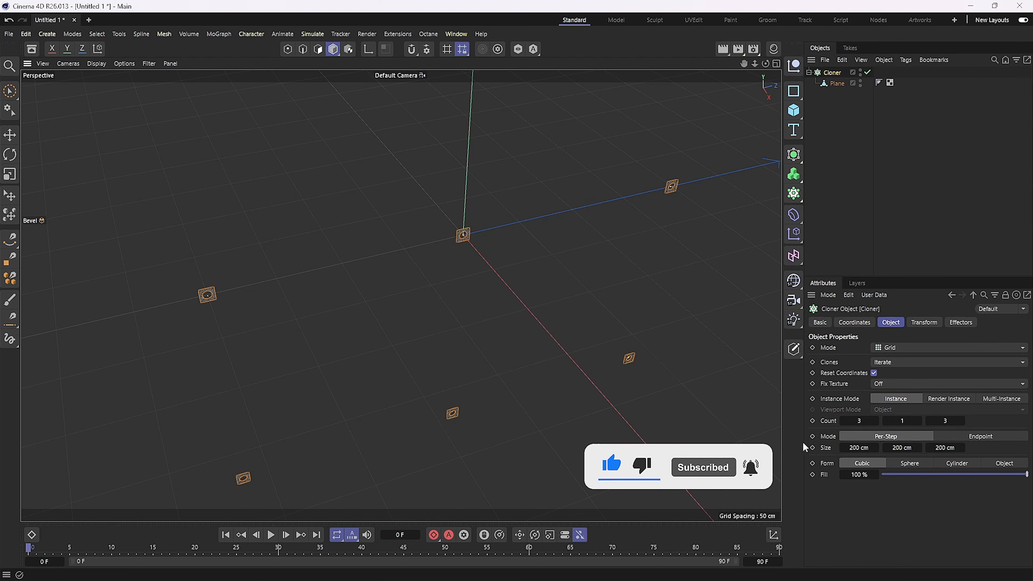
left_click(859, 448)
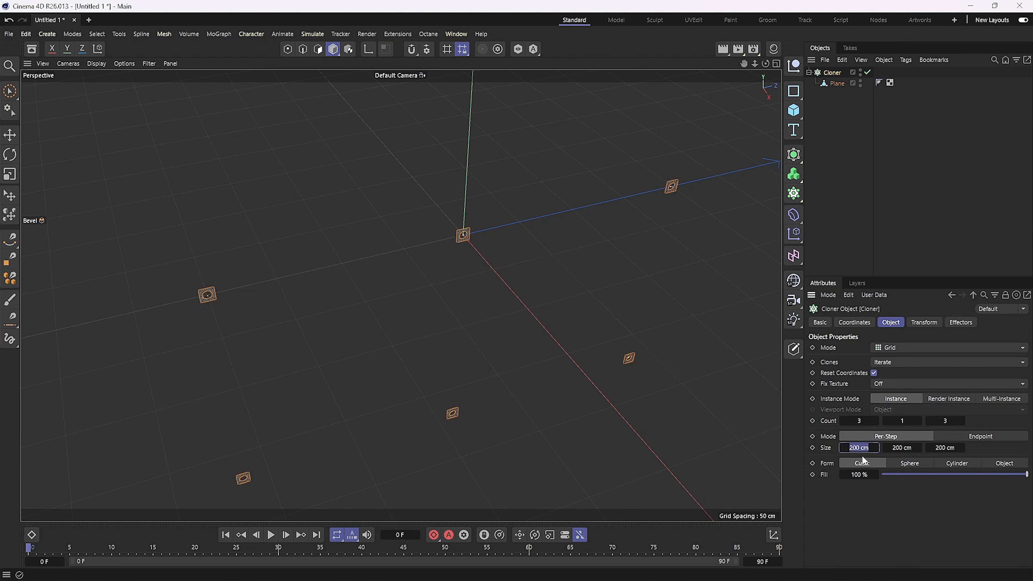
type("10")
key("Return")
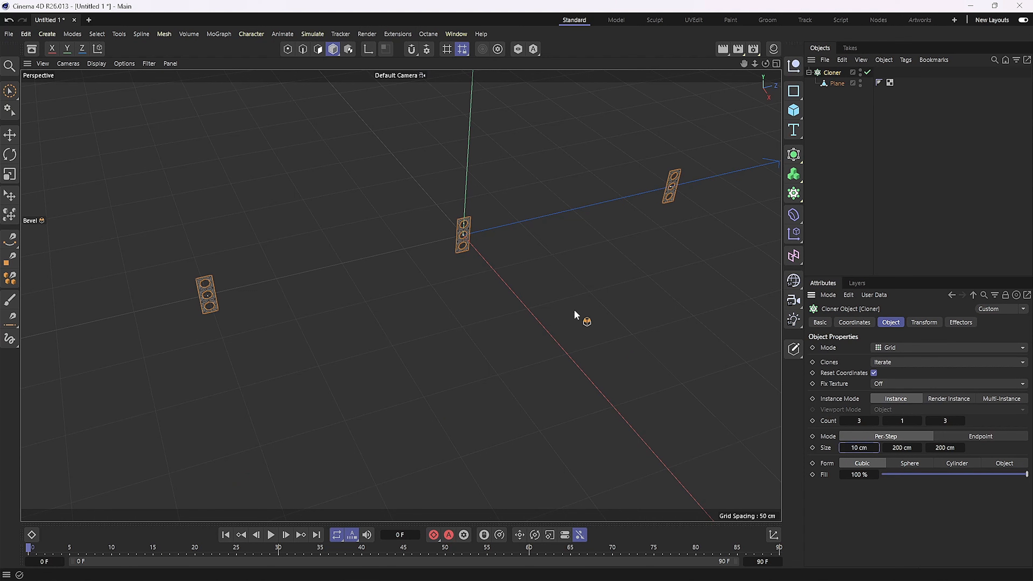
left_click_drag(472, 237, 420, 194, "alt")
left_click(945, 448)
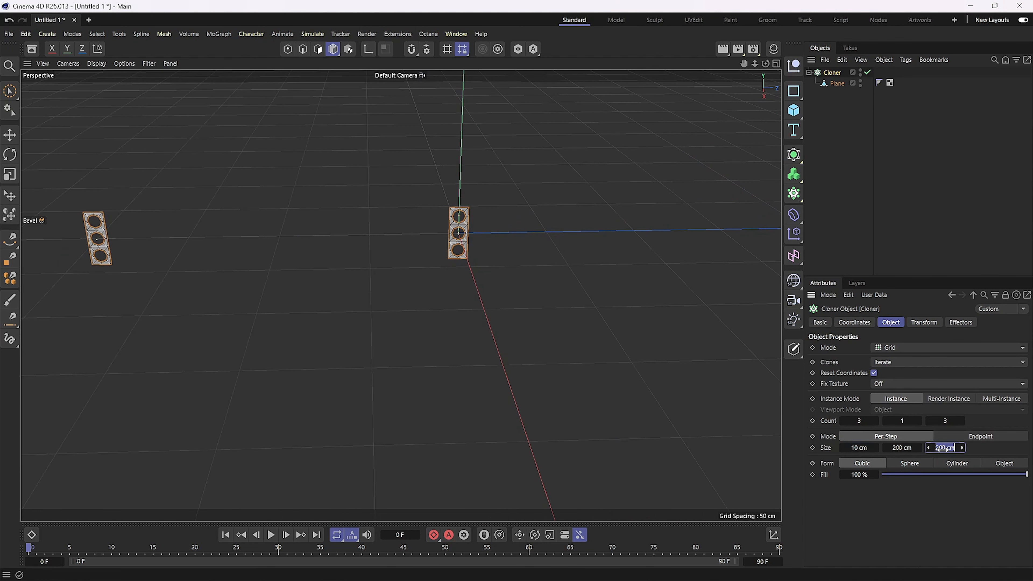
type("10")
key("Return")
scroll(472, 217, "up", 5)
- Reduce the cloner's X count to 1 so the tiles form a single row
left_click(866, 422)
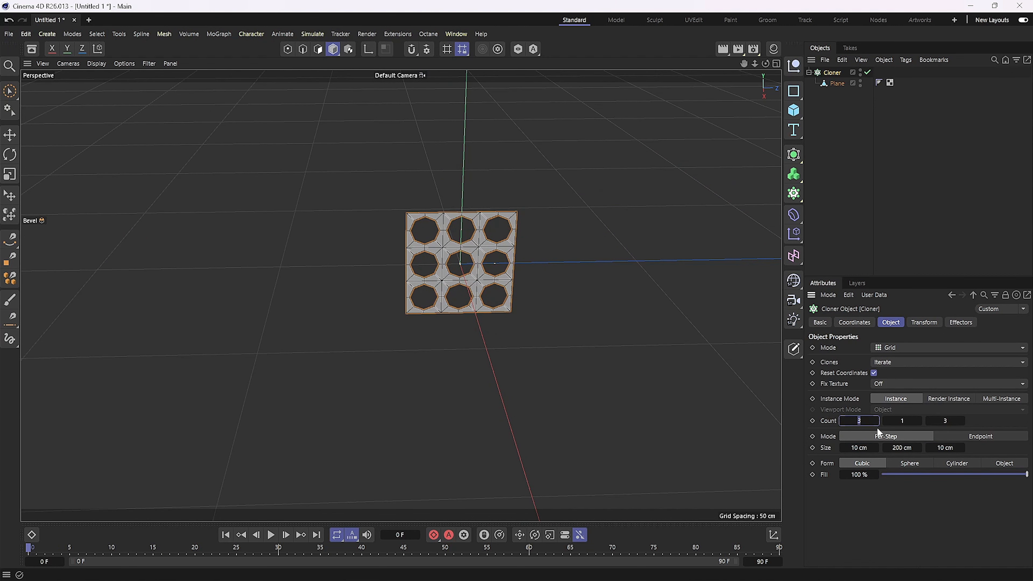
type("1")
key("Return")
scroll(505, 264, "up", 2)
scroll(505, 264, "up", 3)
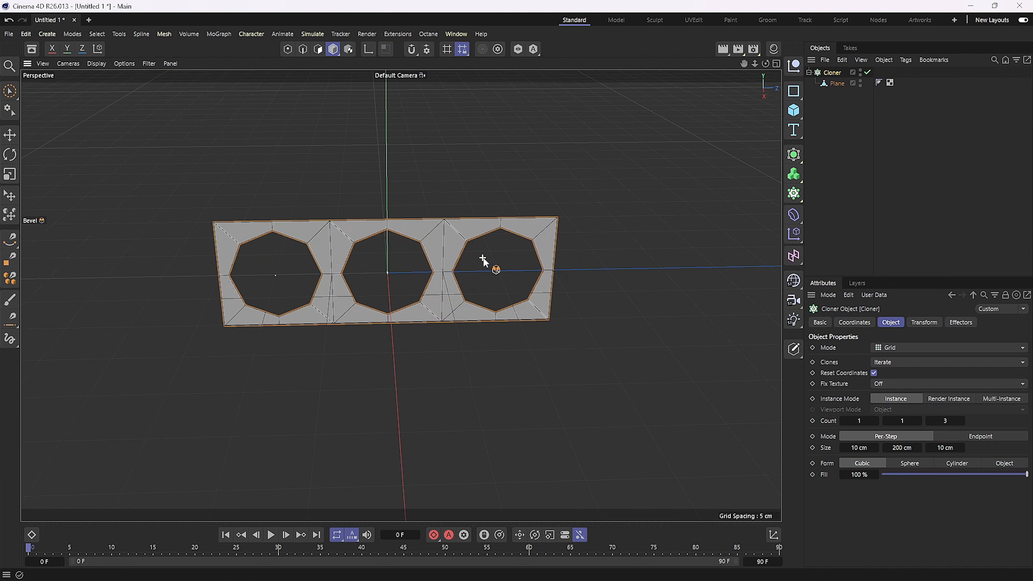
scroll(442, 249, "down", 3)
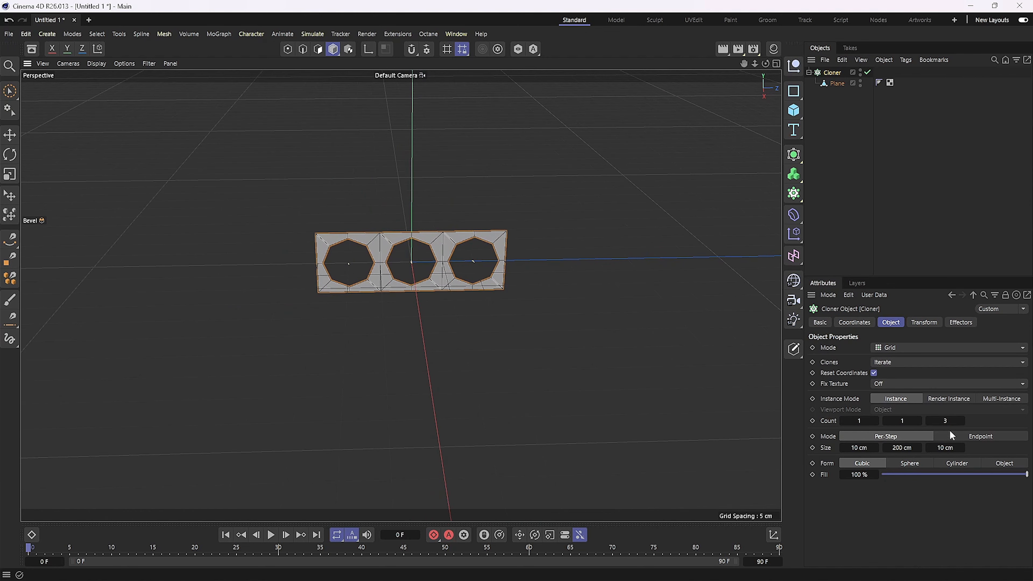
scroll(647, 350, "down", 1)
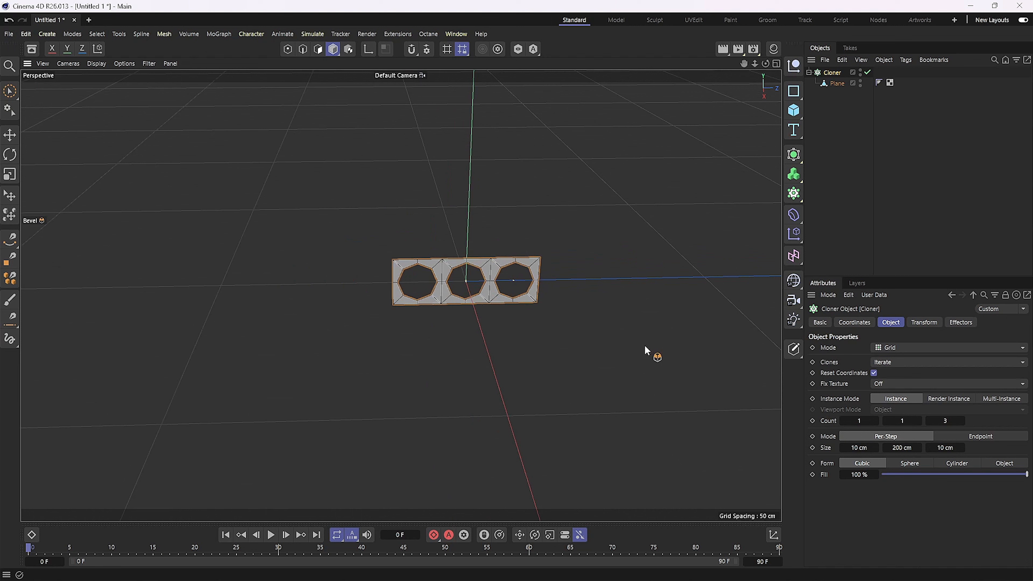
- Lengthen the row of perforated tiles by setting the cloner's Z count to 20
double_click(945, 424)
type("20")
key("Return")
scroll(610, 348, "down", 8)
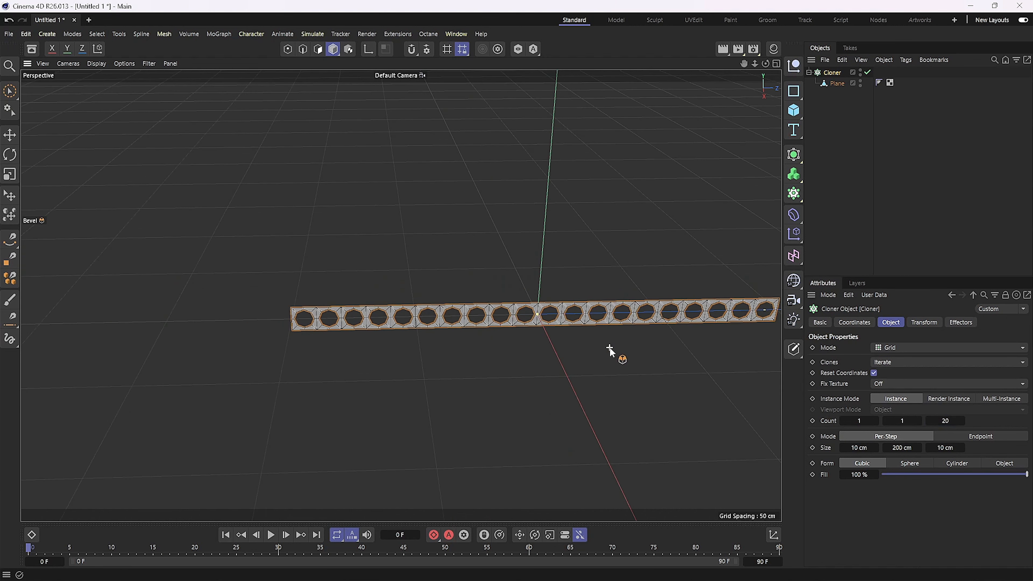
middle_click_drag(661, 332, 574, 347, "alt")
scroll(575, 347, "up", 2)
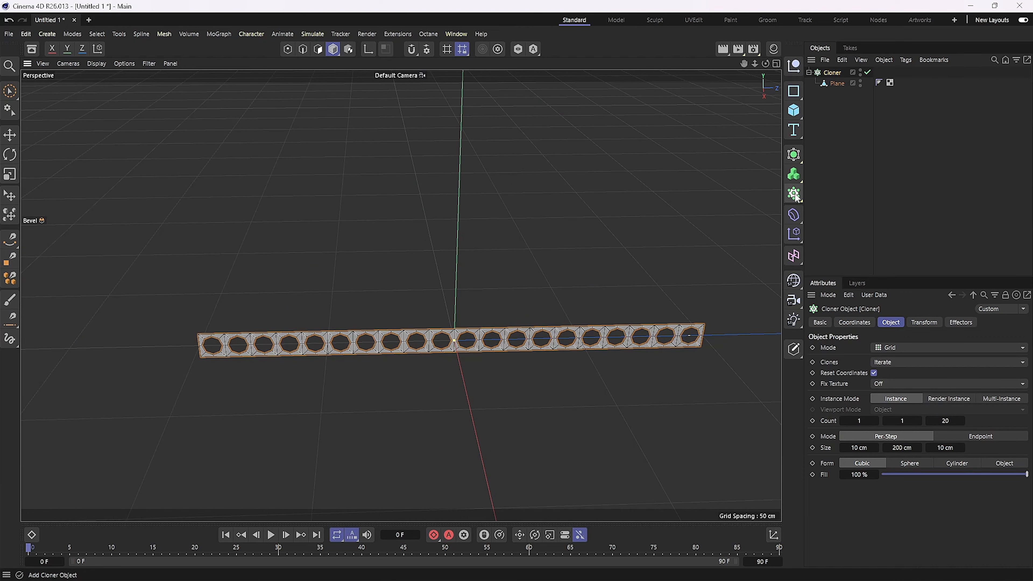
- Wrap the row cloner in a second Cloner as its parent and switch the new one to Linear mode
left_click(795, 194, "alt")
left_click_drag(480, 336, 536, 357, "alt")
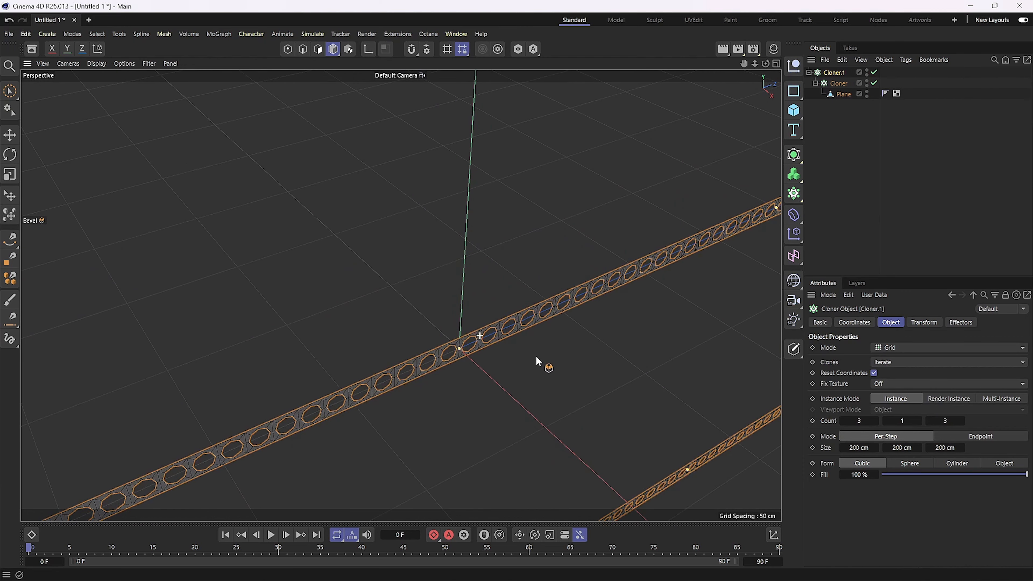
left_click(894, 350)
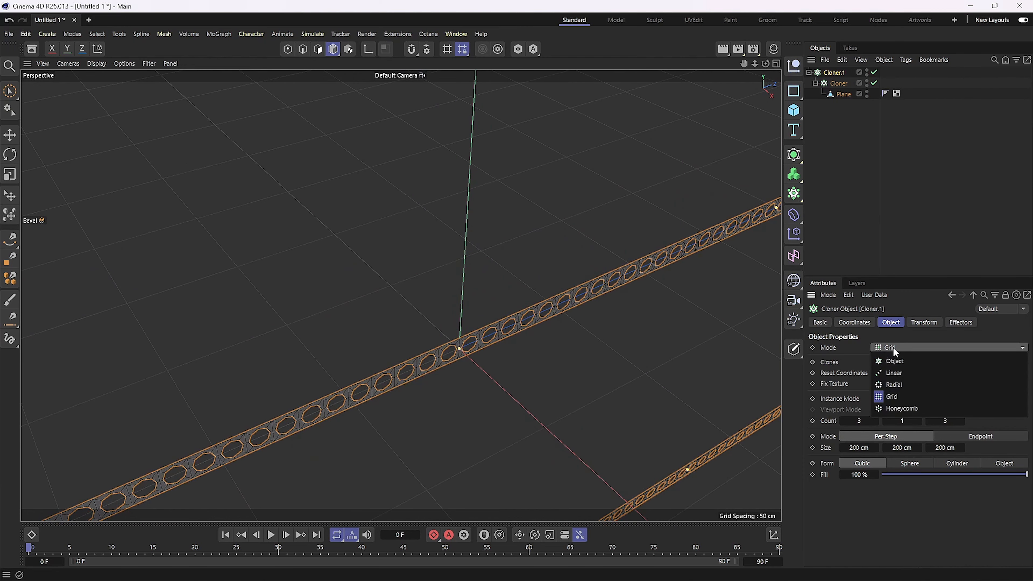
left_click(894, 372)
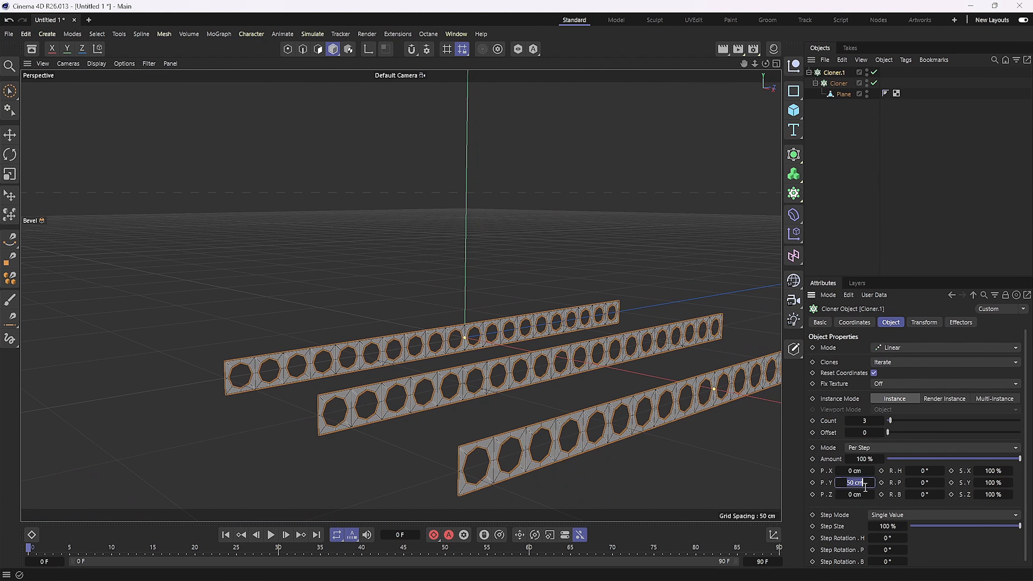
- Set the linear cloner's position step to 0 cm in Y and -10 cm in X so the rows stack edge to edge
type("0")
key("Return")
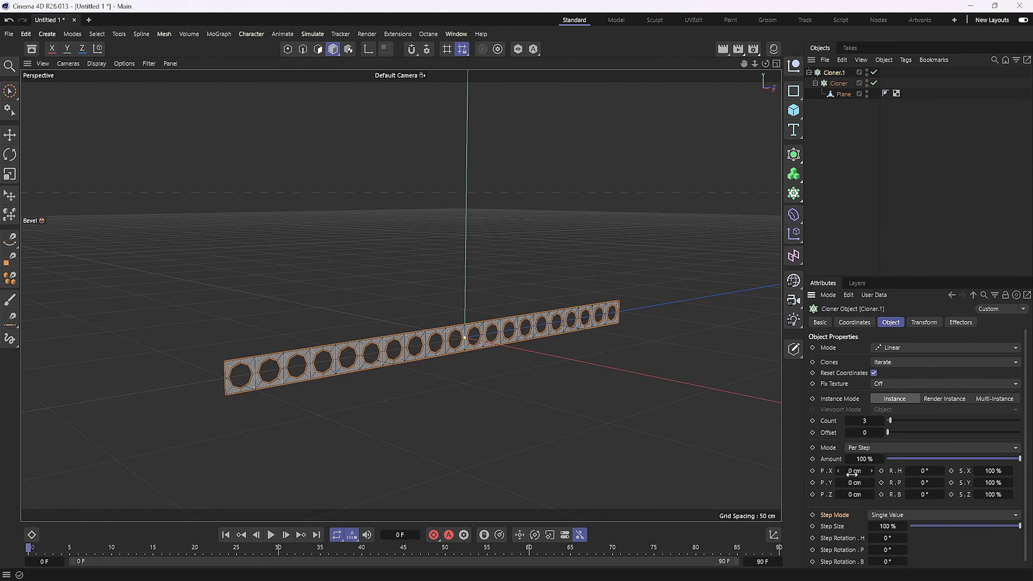
double_click(853, 474)
type("100")
key("Return")
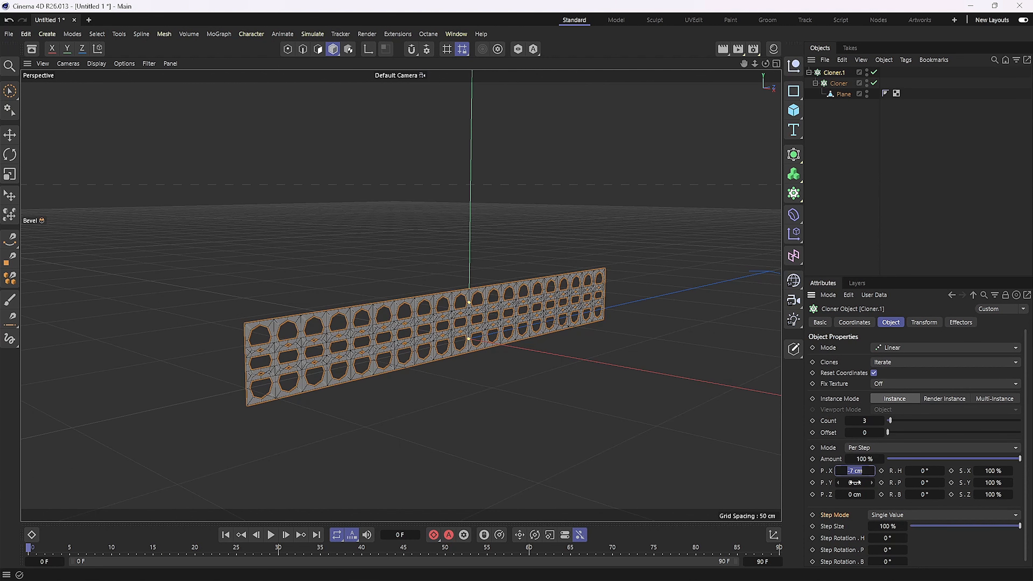
type("-10")
key("Return")
mouse_move(500, 333)
left_mouse_down("alt")
mouse_move(525, 338)
mouse_move(440, 330)
left_mouse_up("alt")
- Set the linear cloner's count to 2 and its Z position step to 5 cm to stagger the two rows
left_click(867, 423)
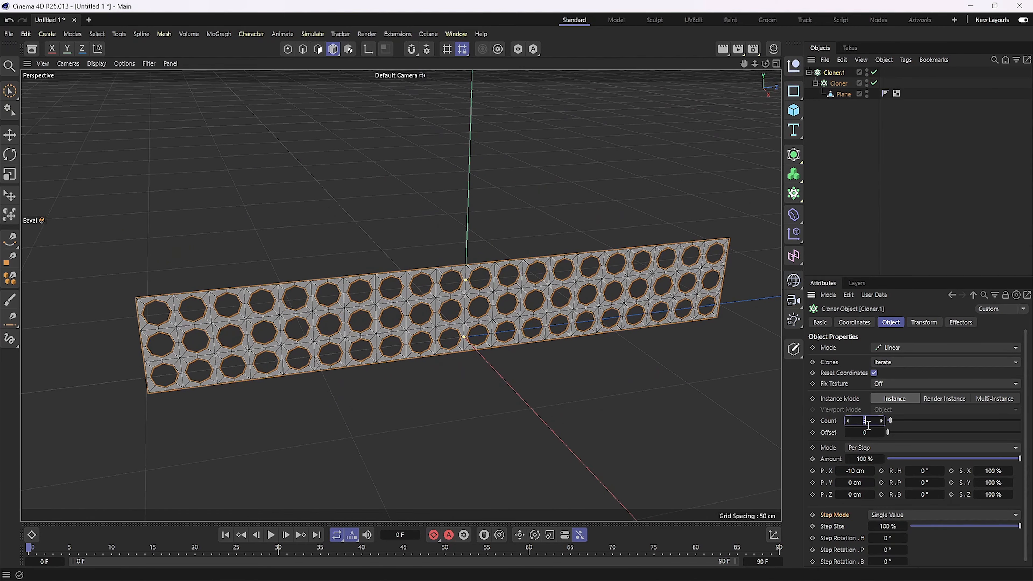
type("2")
key("Return")
left_click(856, 495)
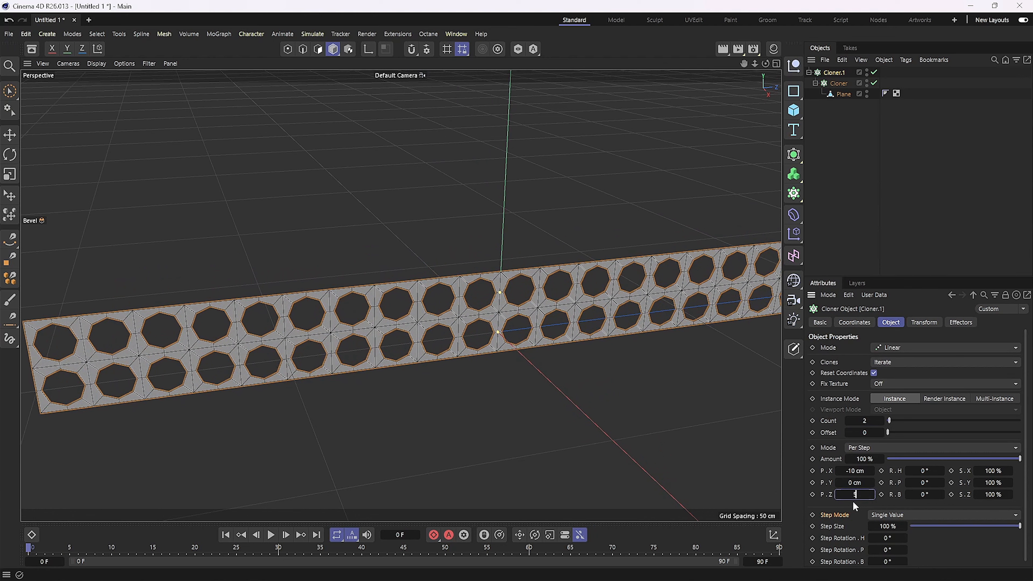
type("5")
key("Return")
scroll(414, 347, "up", 5)
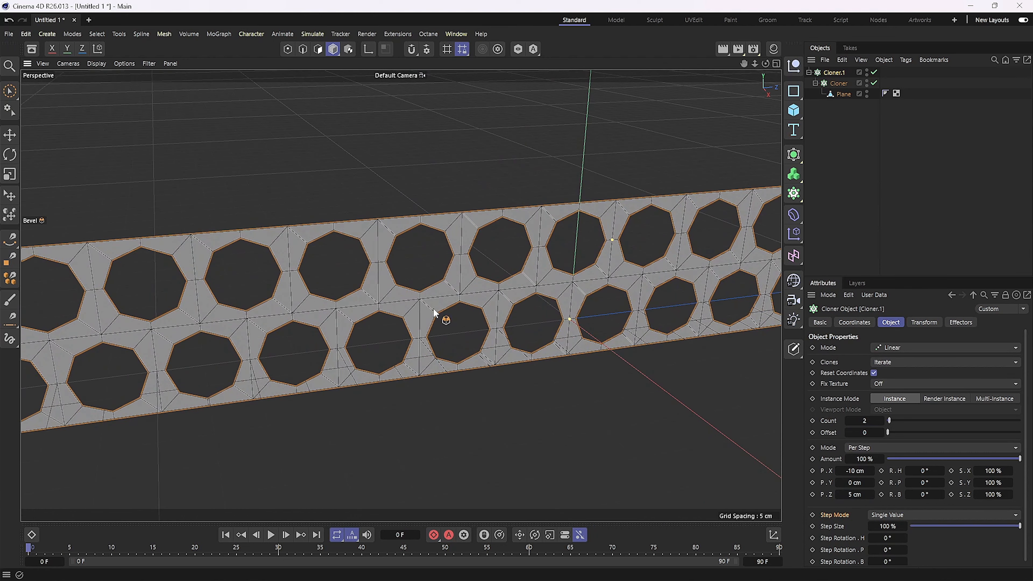
left_click_drag(413, 311, 505, 281, "alt")
scroll(398, 322, "down", 5)
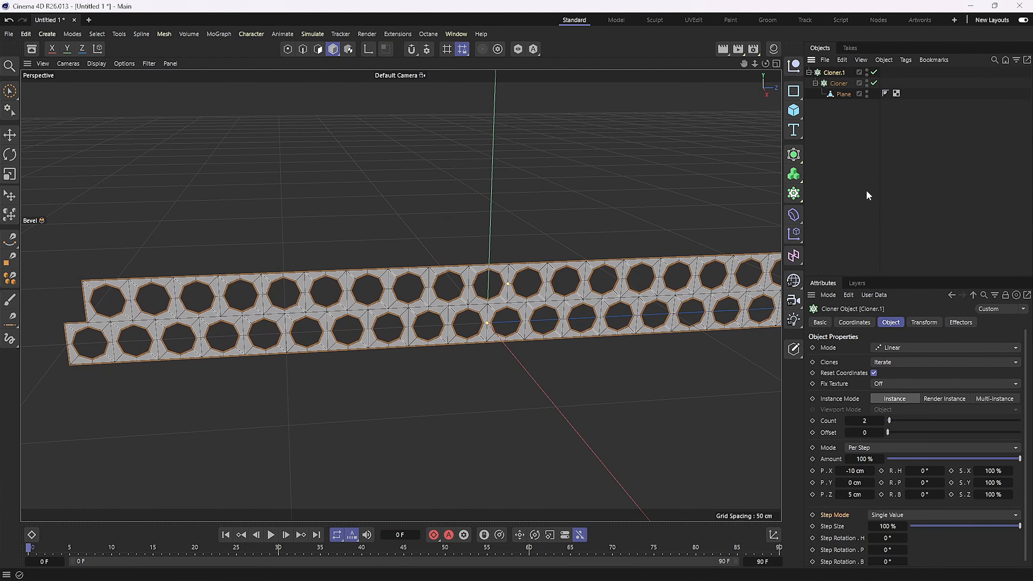
- Wrap the staggered row pair in a third Cloner in Grid mode and set its Z count to 1
left_click(793, 193, "alt")
scroll(644, 318, "down", 8)
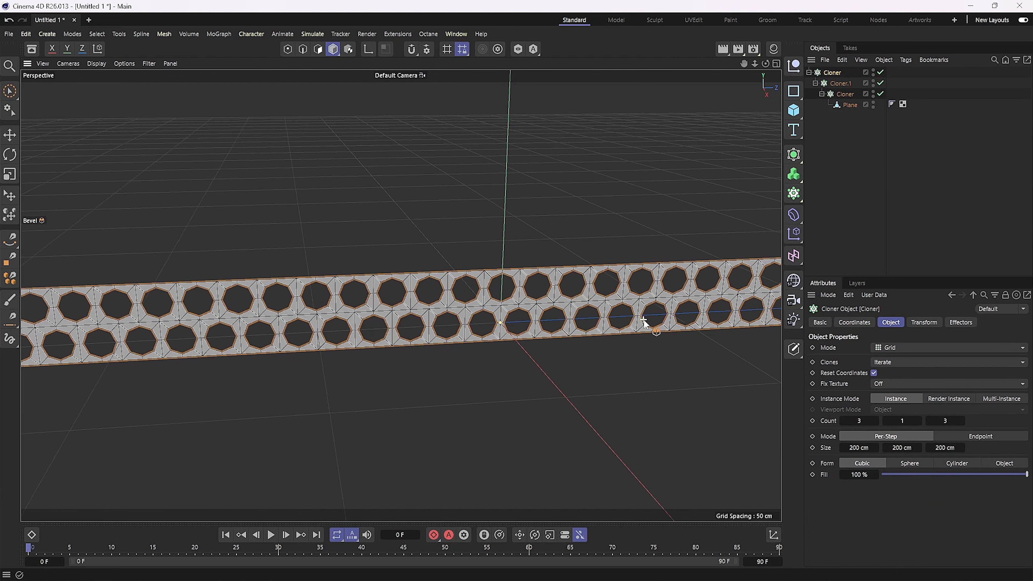
scroll(646, 317, "up", 2)
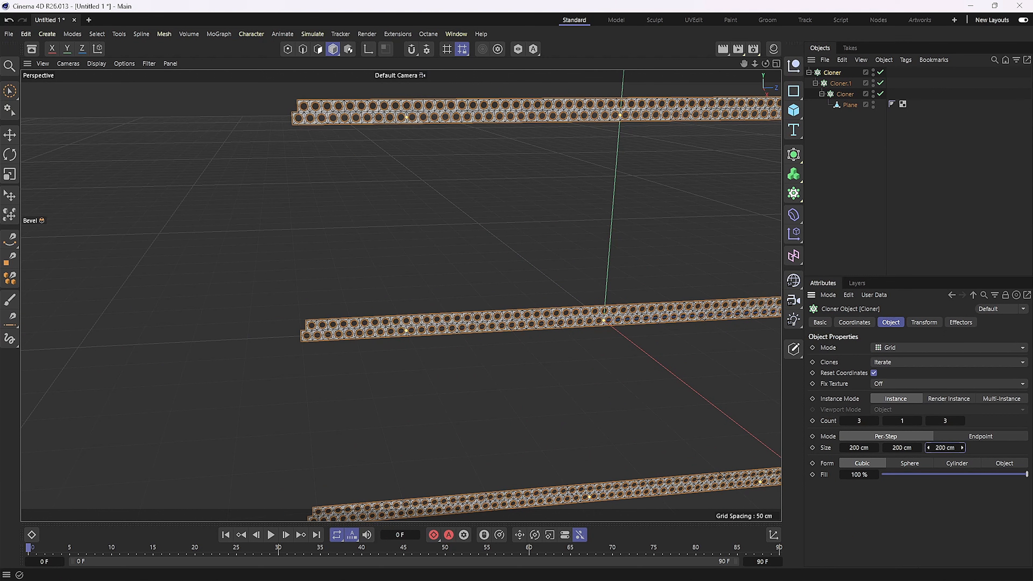
left_click(948, 421)
type("1")
key("Return")
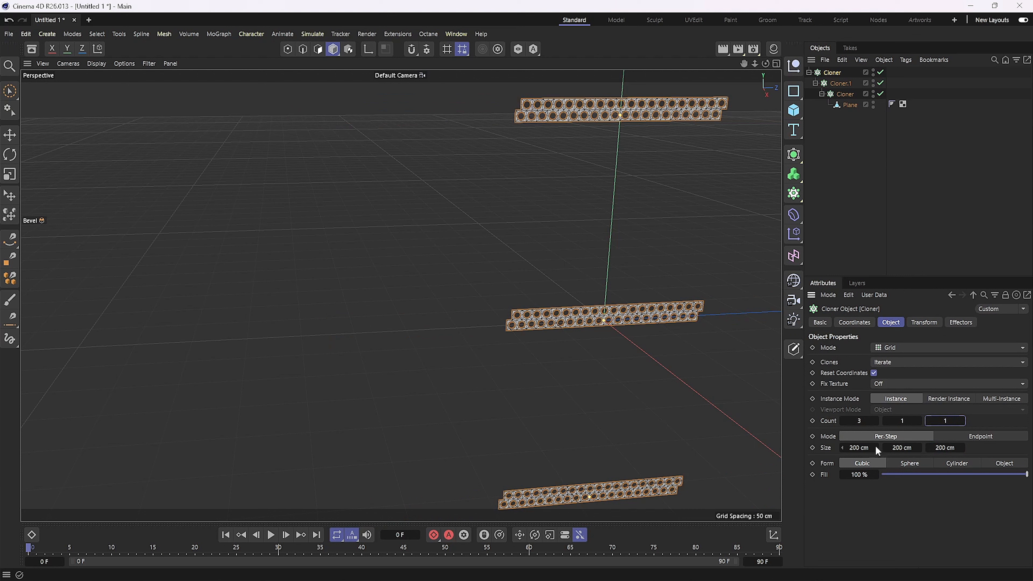
- Set the outermost cloner's X spacing to 20 cm and its X count to 9 to fill out the perforated sheet
left_click(865, 448)
type("20")
key("Return")
scroll(645, 333, "up", 5)
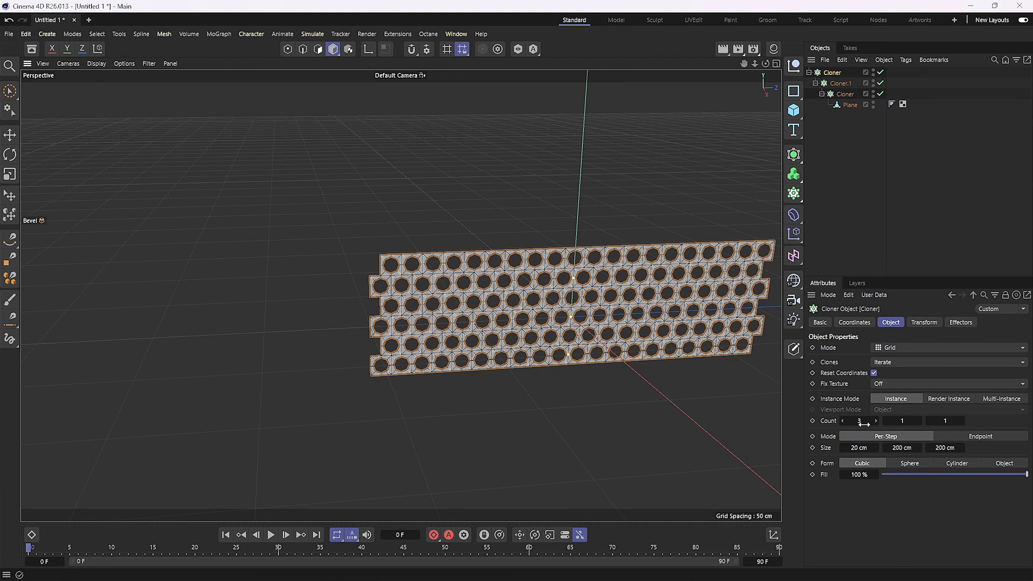
left_click_drag(864, 424, 886, 424)
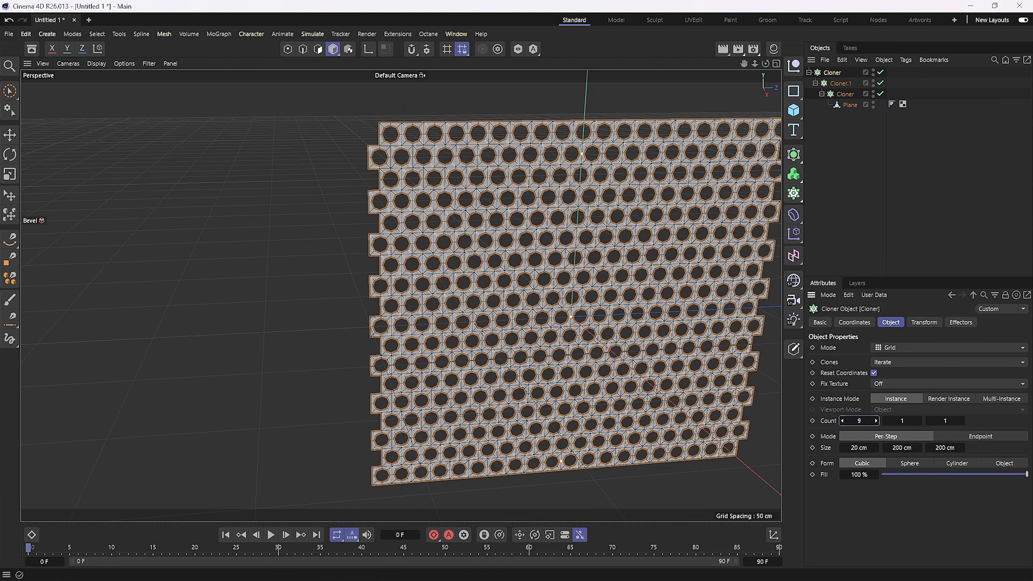
left_click_drag(564, 314, 497, 248, "alt")
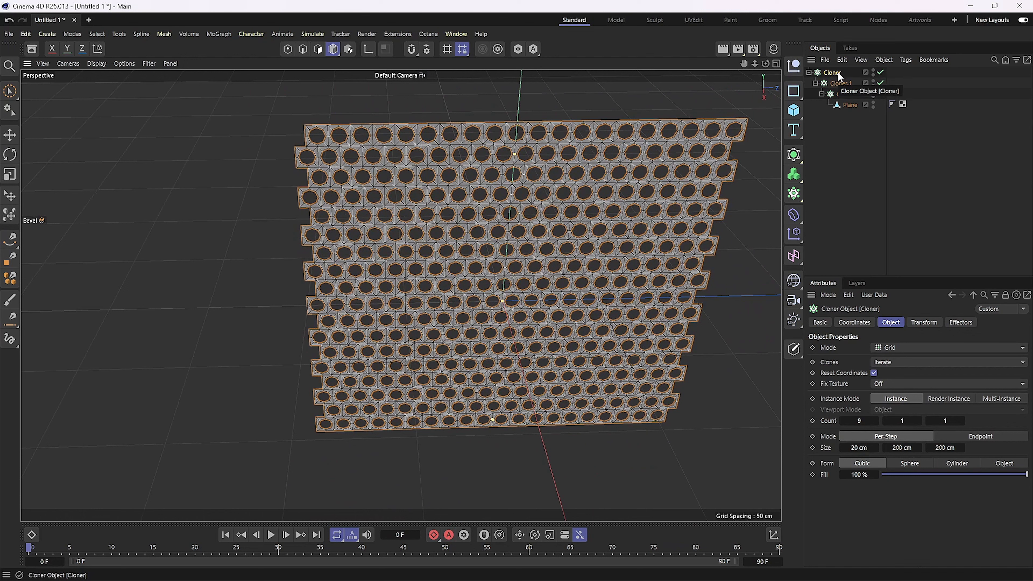
- Try Current State to Object on the outermost cloner, then delete the resulting null hierarchy
right_click(838, 72)
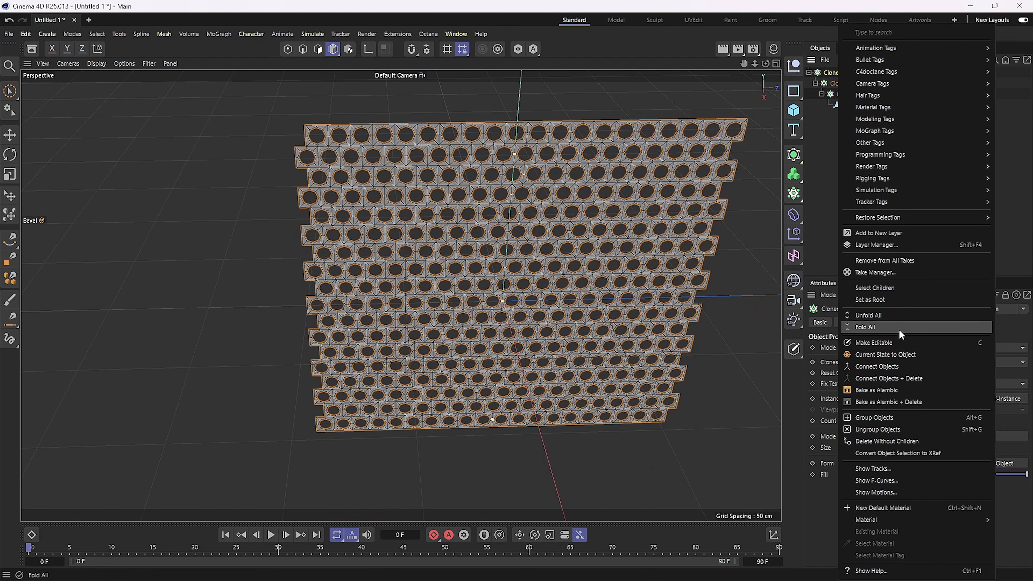
left_click(882, 357)
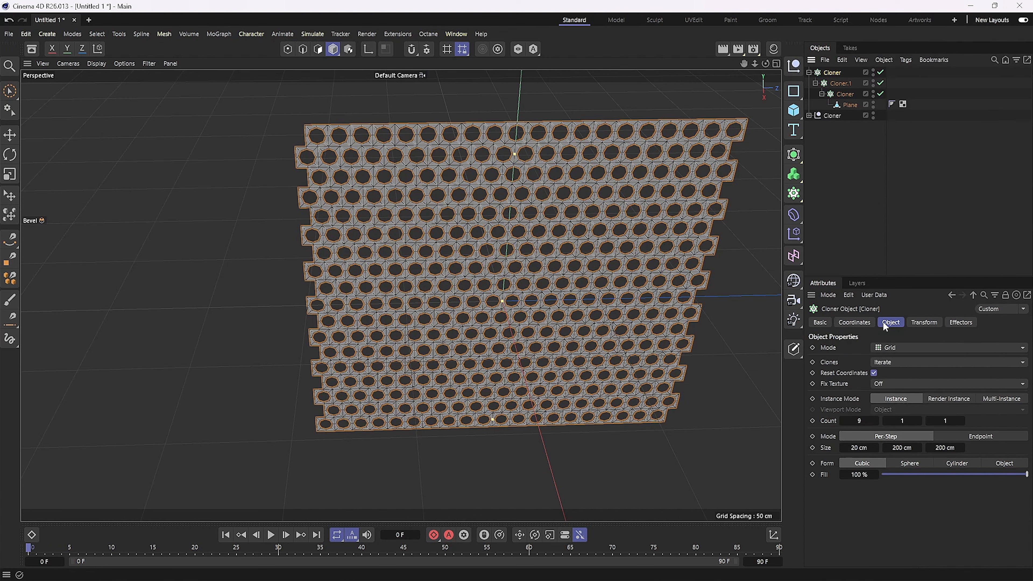
left_click(810, 116)
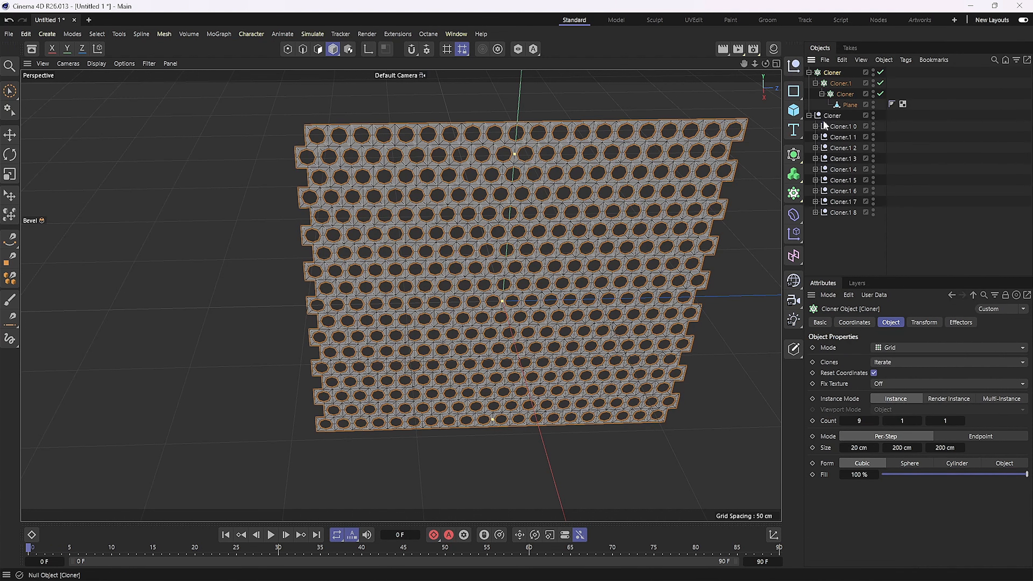
left_click(810, 116)
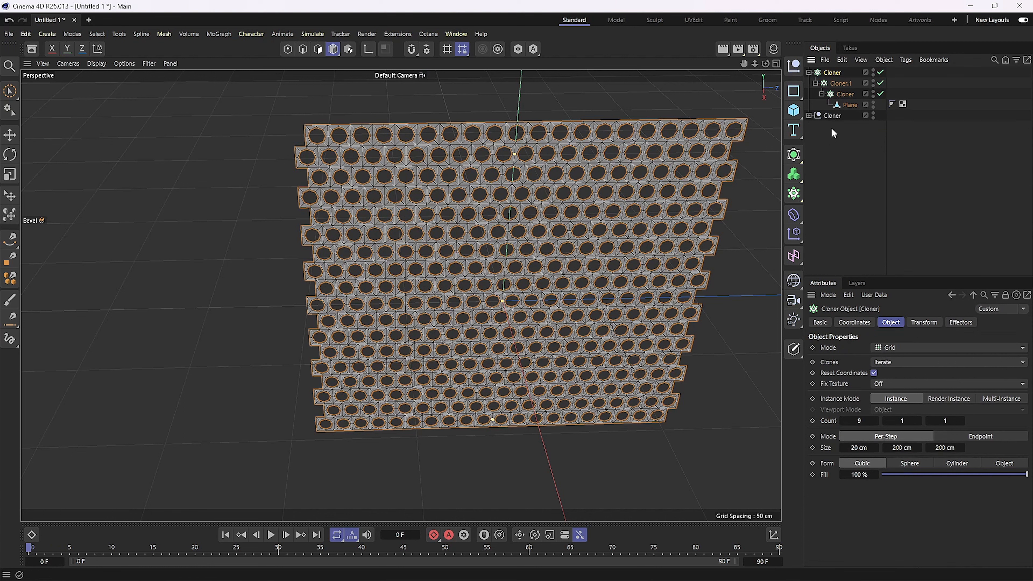
left_click(828, 117)
key("Delete")
- Wrap the whole cloner hierarchy in a Connect object as its parent
key("ctrl+a")
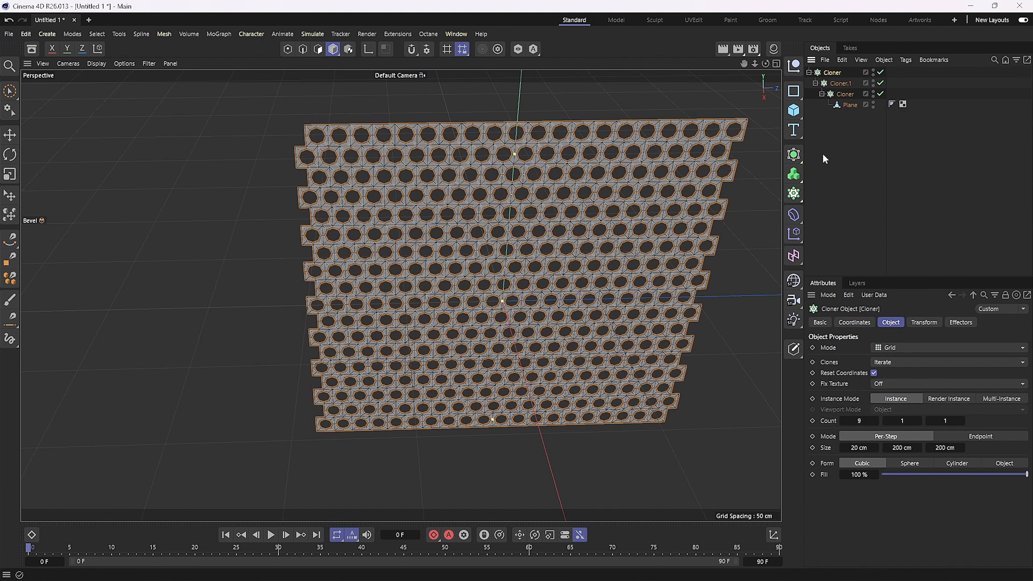
left_click(794, 154)
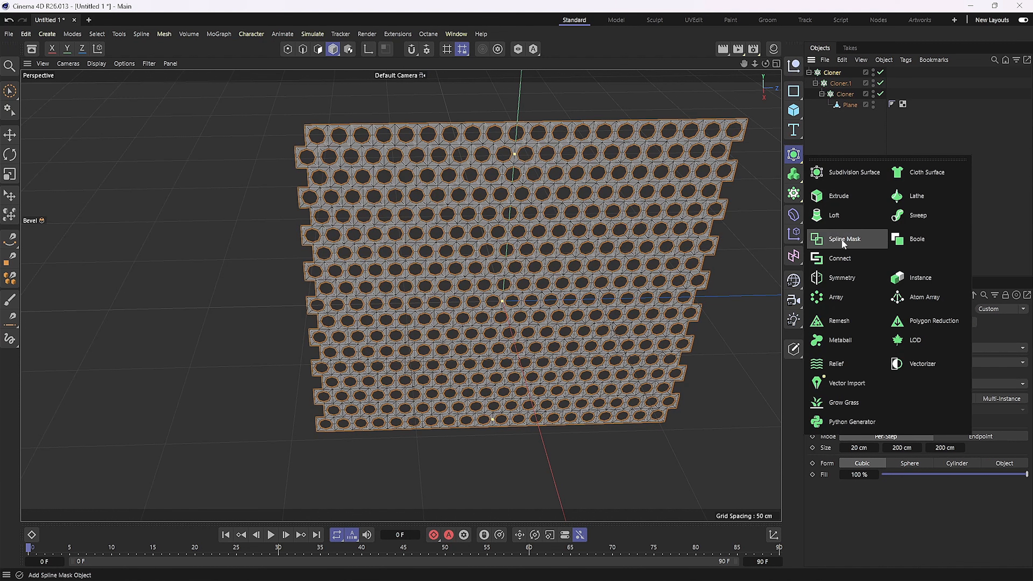
left_click(843, 258, "alt")
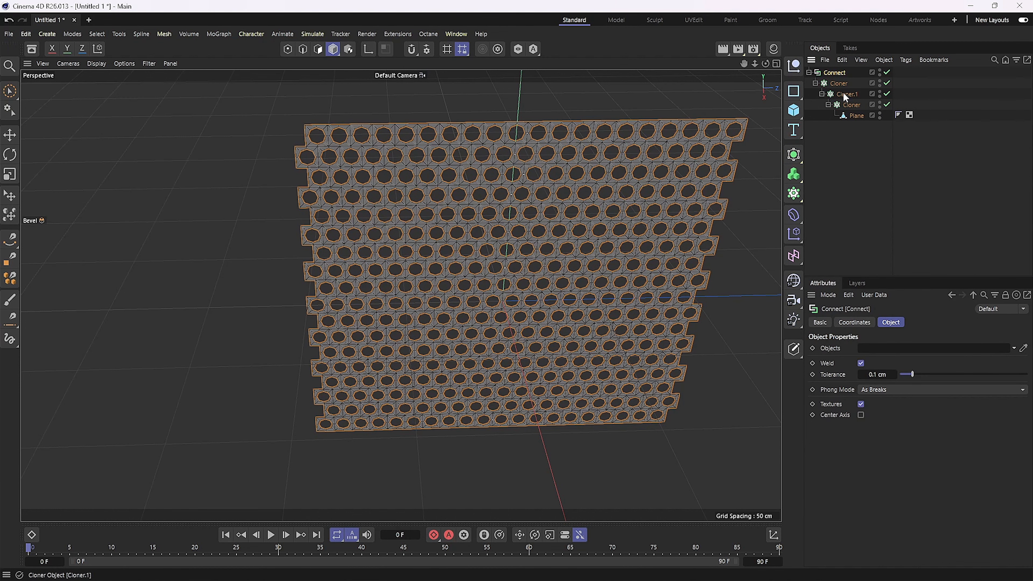
- Bake the Connect object into a polygon mesh with Current State to Object and hide the original Connect hierarchy
right_click(837, 73)
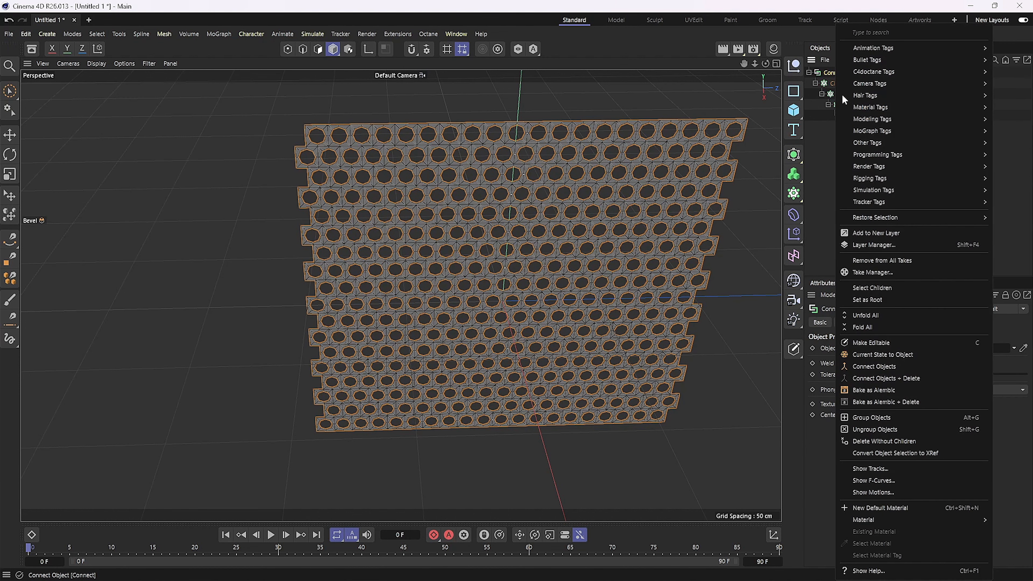
left_click(878, 354)
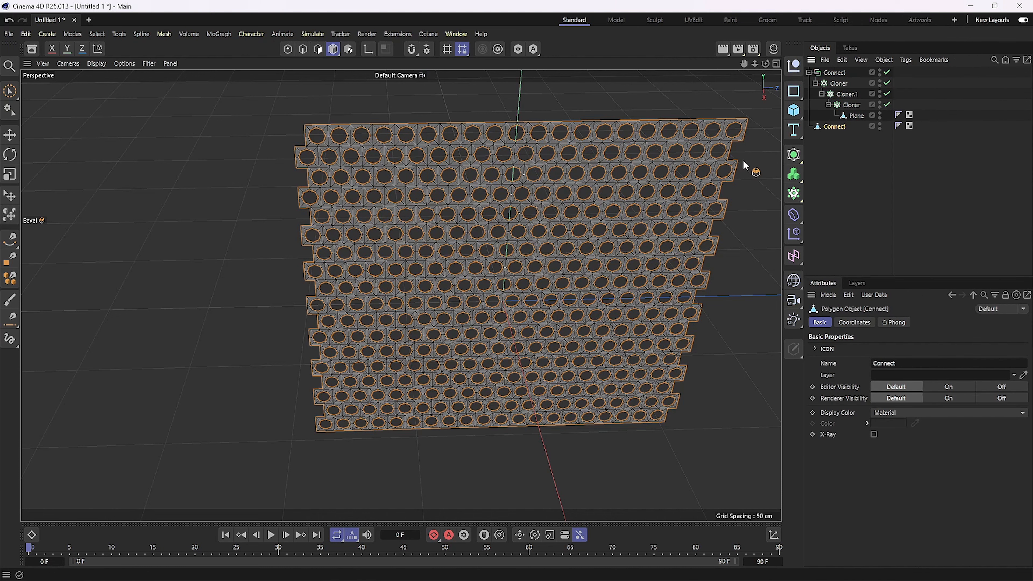
left_click_drag(743, 160, 650, 200, "alt")
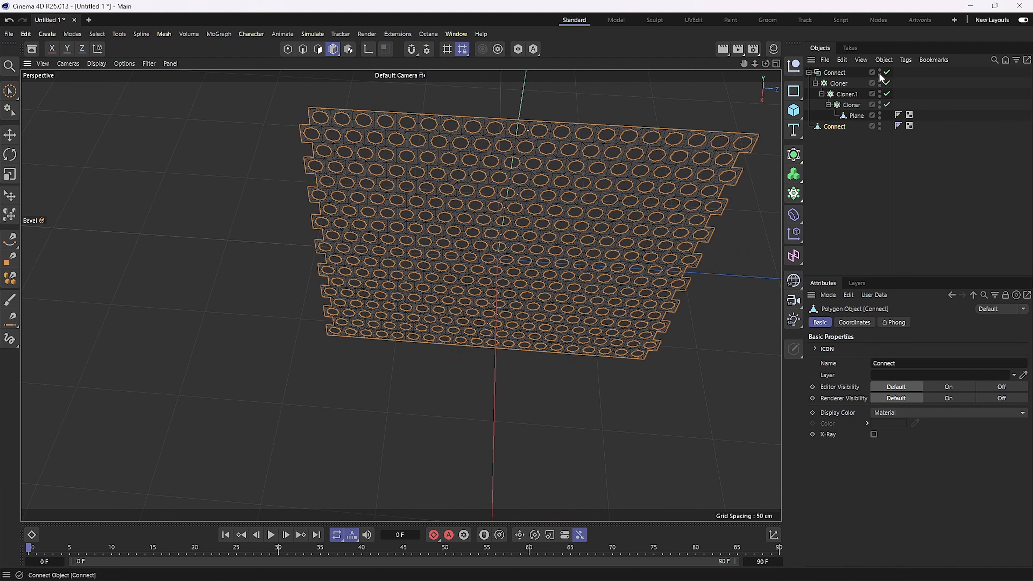
double_click(880, 72, "alt")
left_click(880, 82, "alt")
left_click(809, 72)
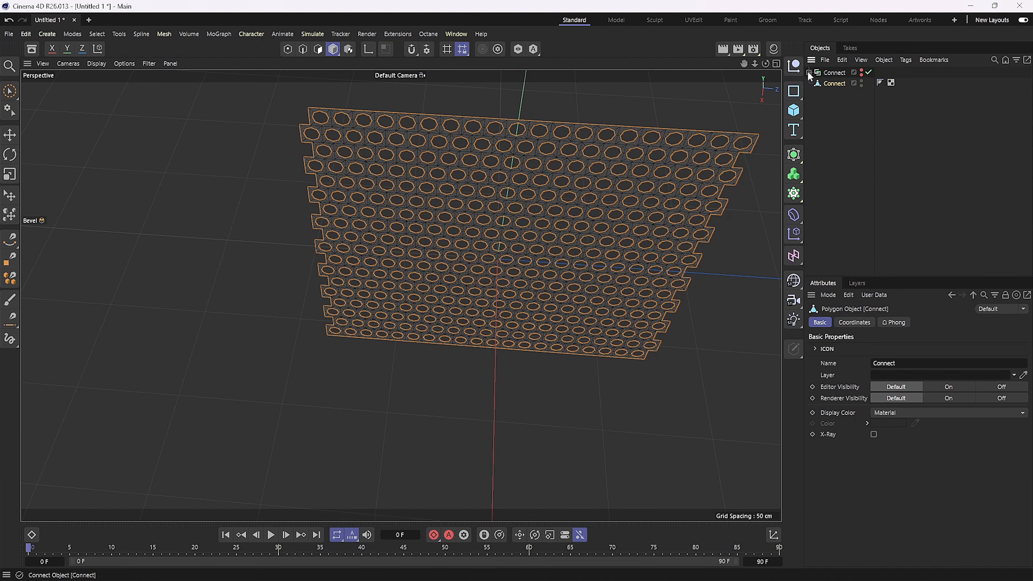
key("h")
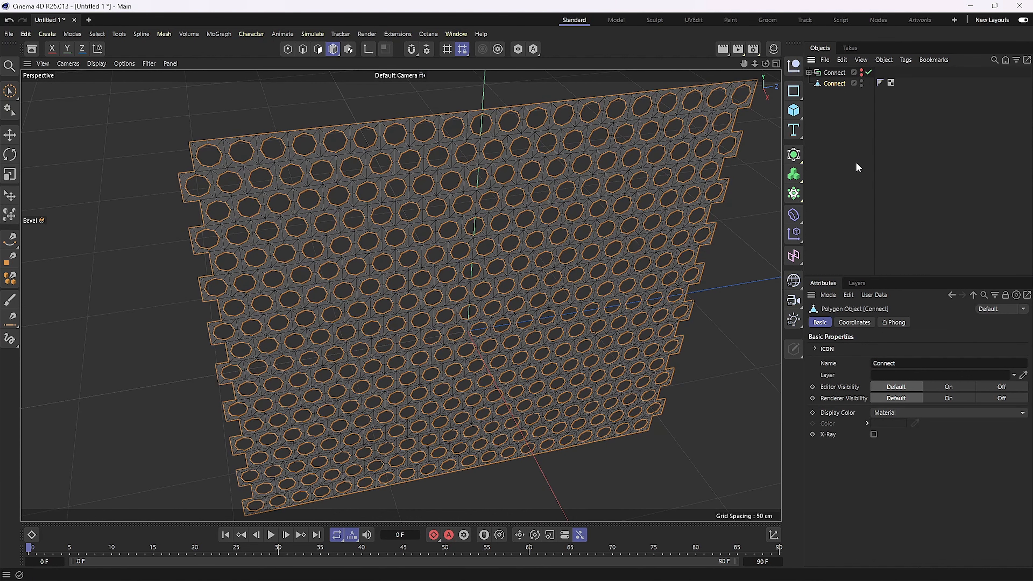
- Add a Bend deformer to the scene and set its strength to 36°
left_click(796, 213)
left_click(828, 226)
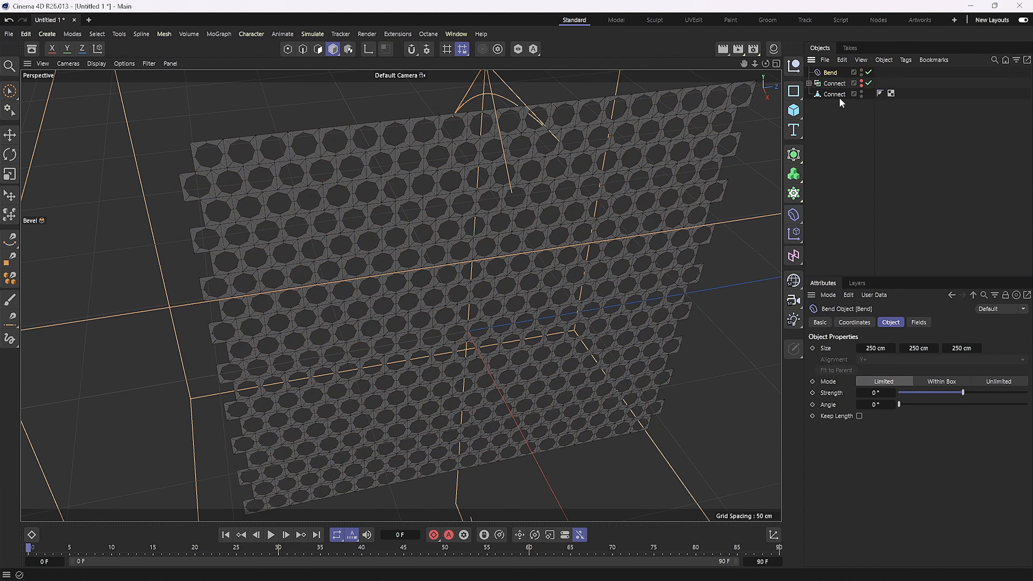
key("h")
left_click_drag(963, 393, 970, 393)
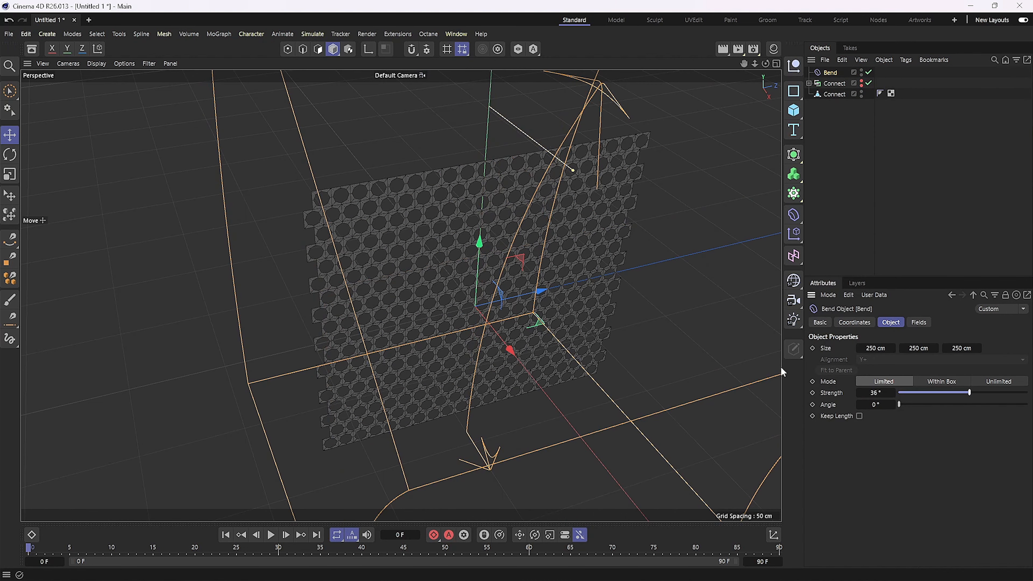
- Rotate the Bend deformer to a pitch of 90° and a bank of 180° so it bends along the sheet's width
scroll(585, 301, "down", 4)
left_click_drag(574, 287, 631, 280, "alt")
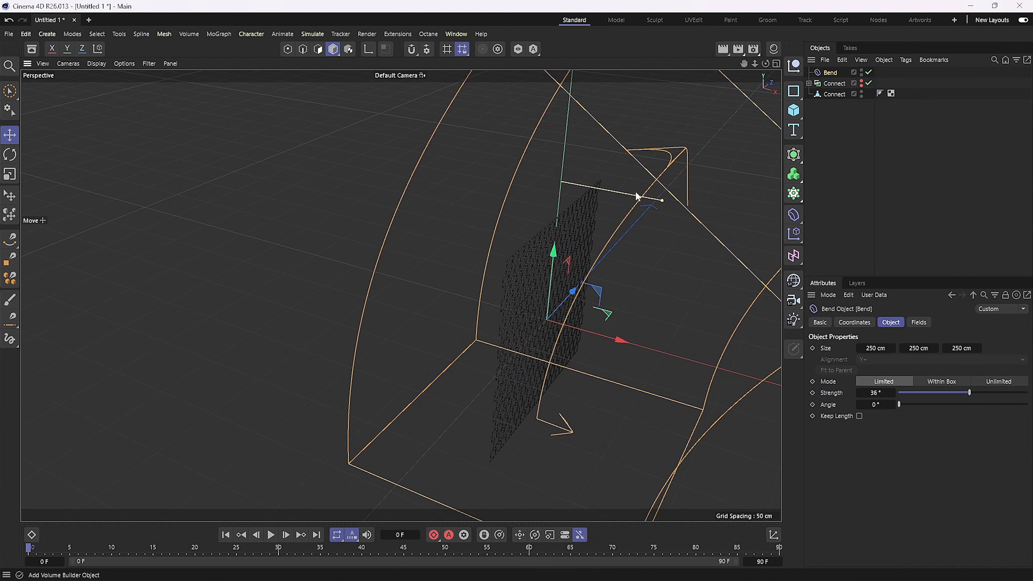
left_click(10, 156)
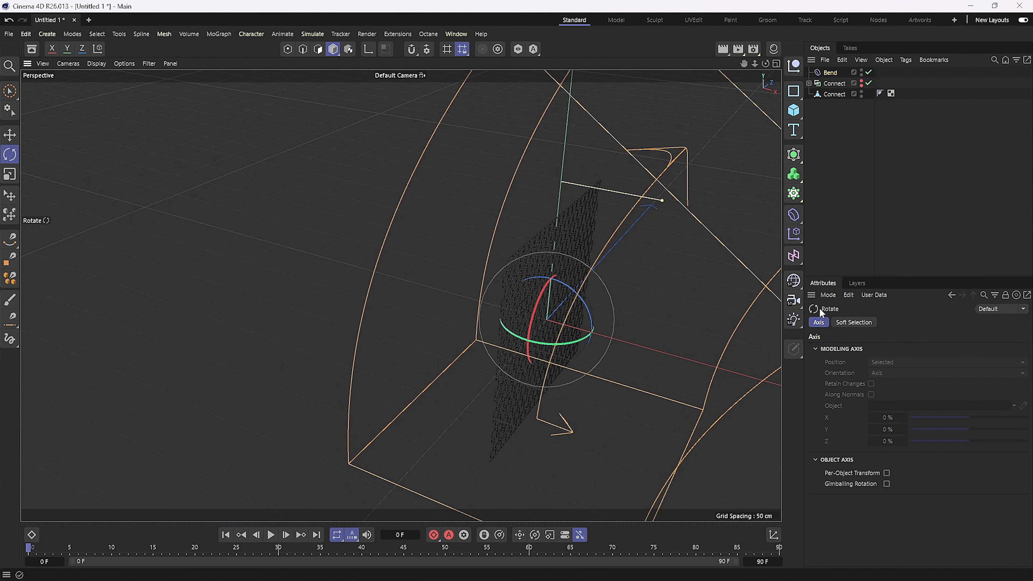
left_click_drag(547, 291, 509, 394)
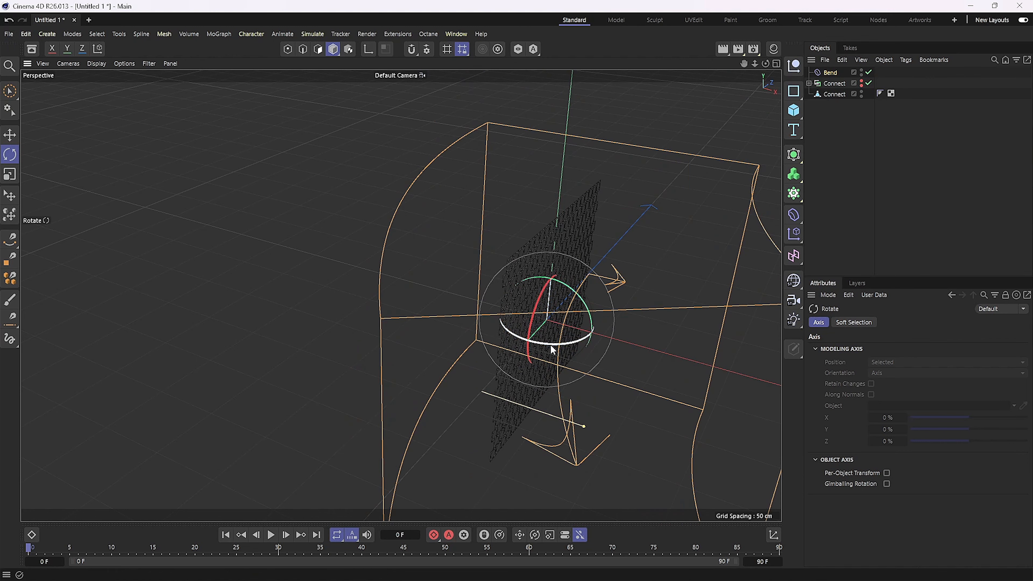
left_click_drag(550, 343, 468, 358)
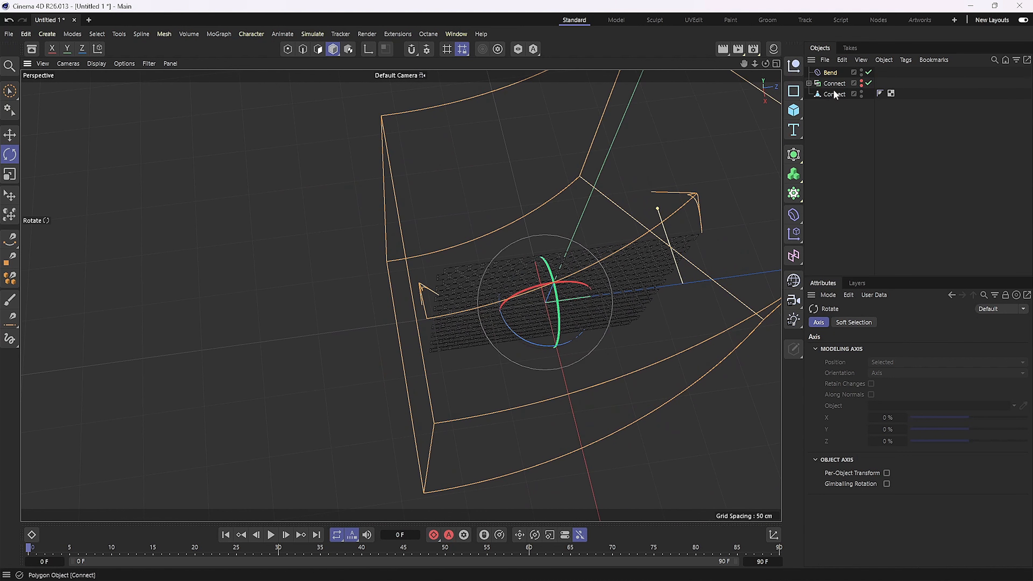
- Set the Bend deformer's strength to 0°
left_click(830, 72)
left_click(874, 394)
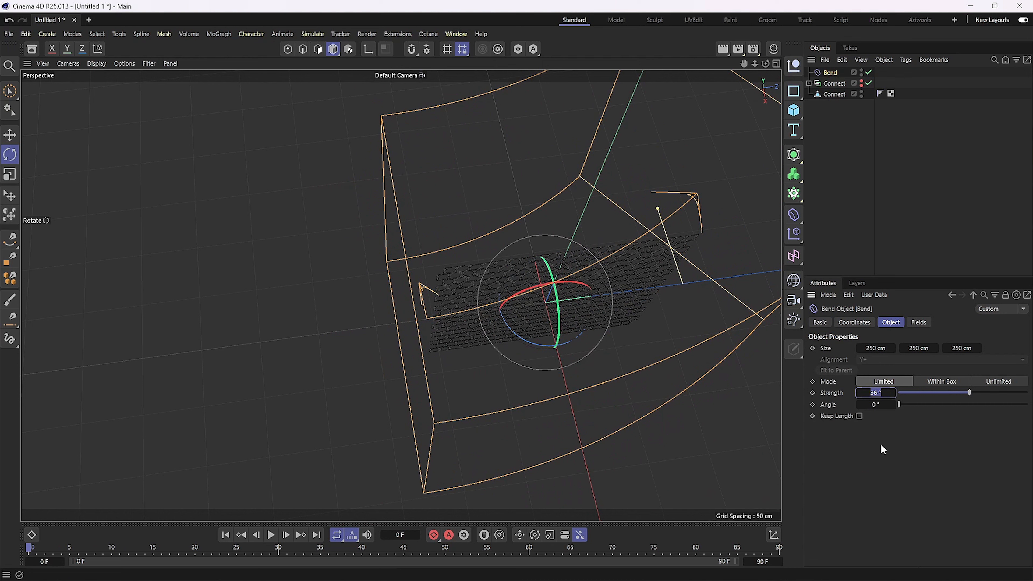
type("0")
key("Return")
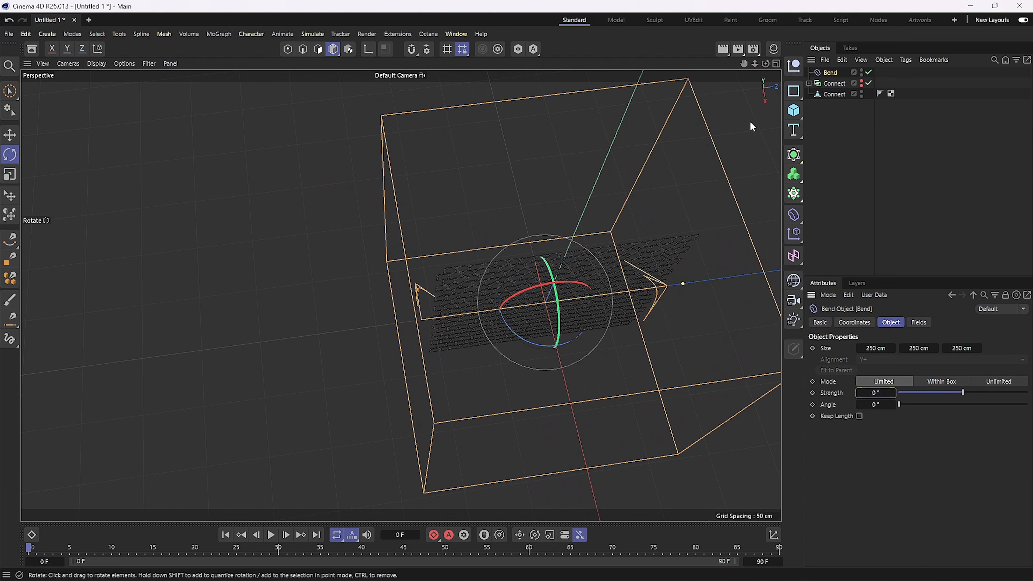
- Examine in the Right view how the polygon sheet sits inside the Bend deformer's box
left_click(776, 63)
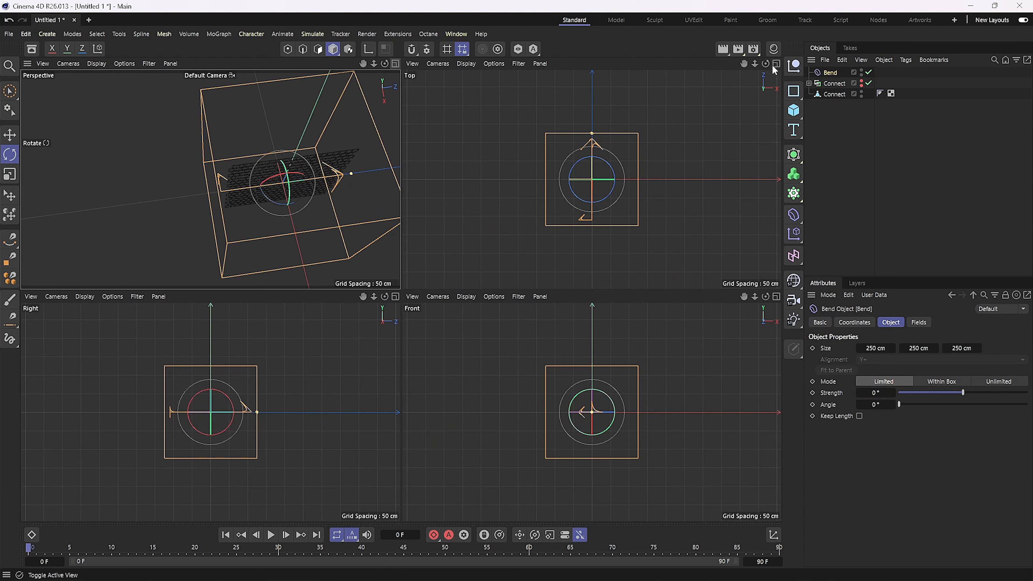
left_click(395, 296)
scroll(402, 297, "up", 3)
scroll(402, 297, "up", 2)
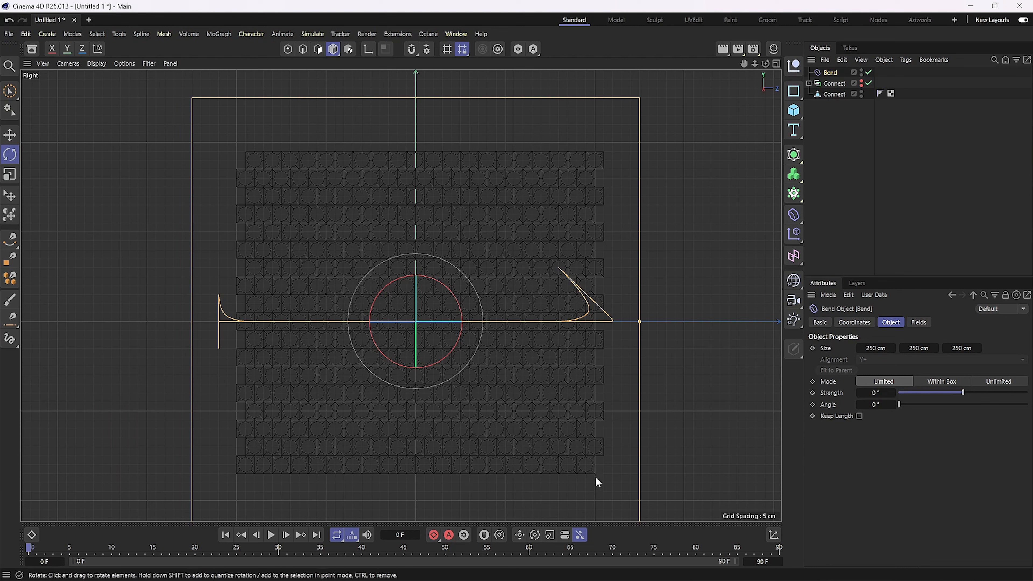
left_click(594, 163)
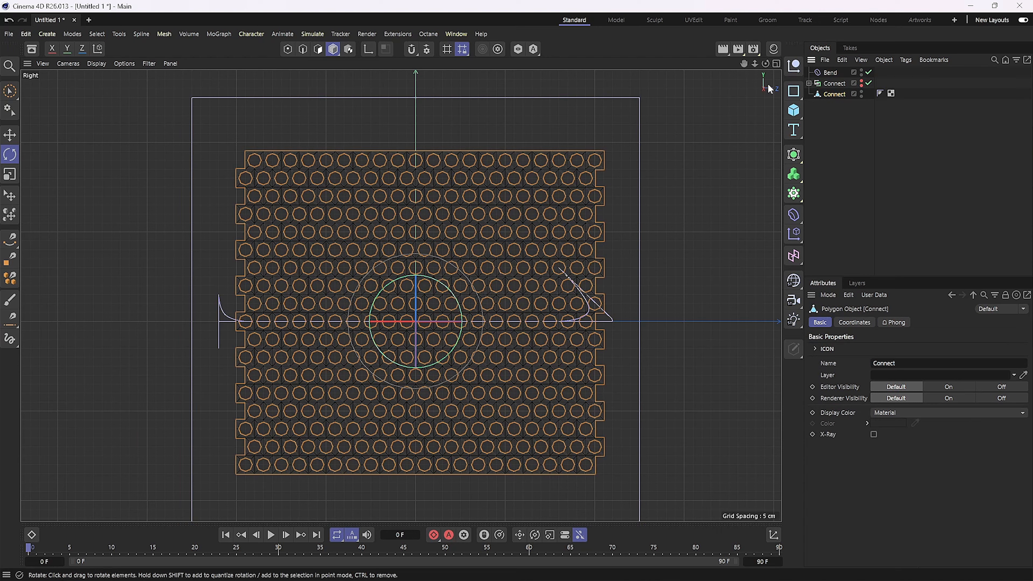
left_click(777, 64)
left_click(397, 64)
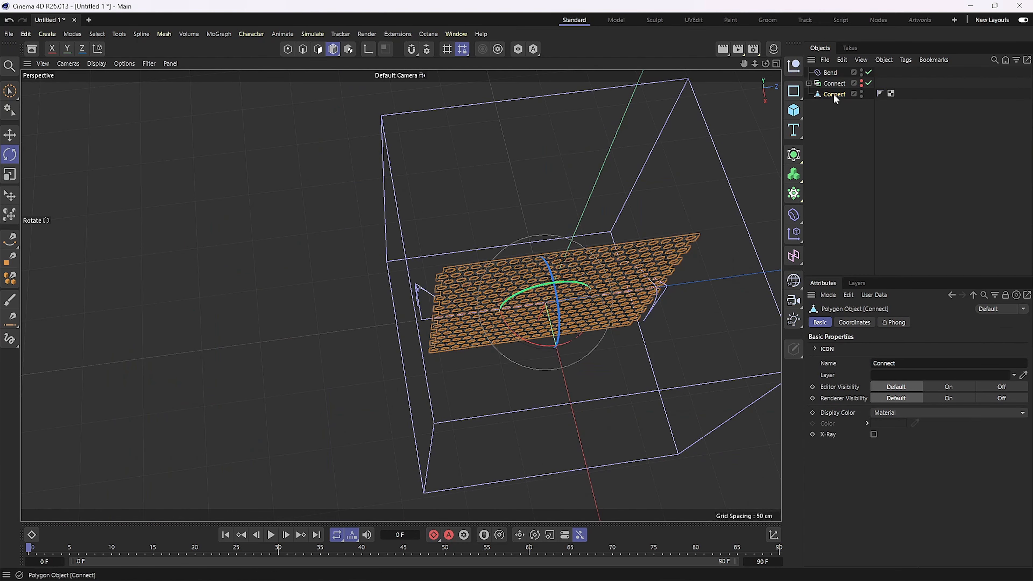
- Center the polygon sheet's axis on all its points with Axis Center
left_click(118, 34)
mouse_move(144, 204)
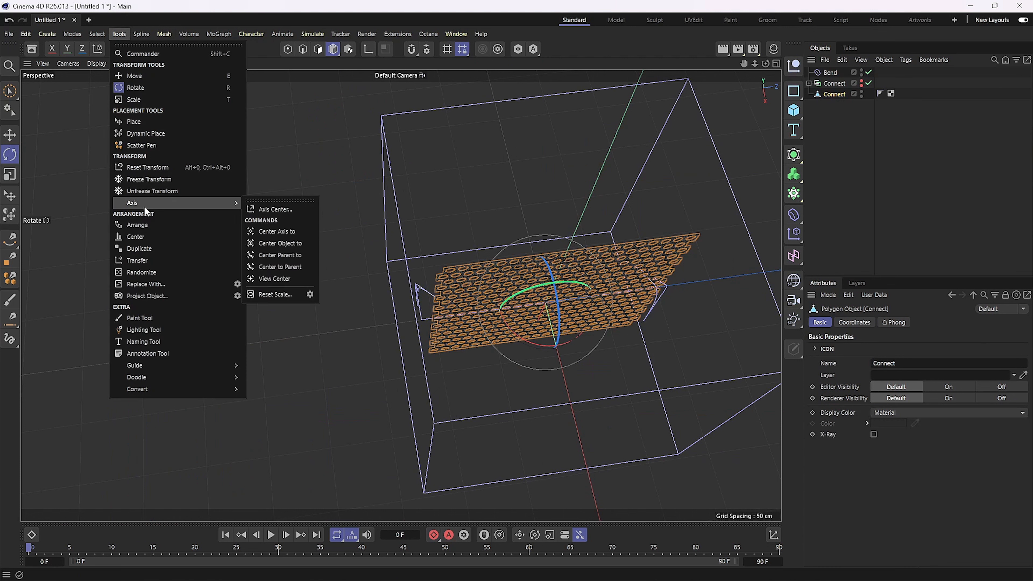
left_click(275, 210)
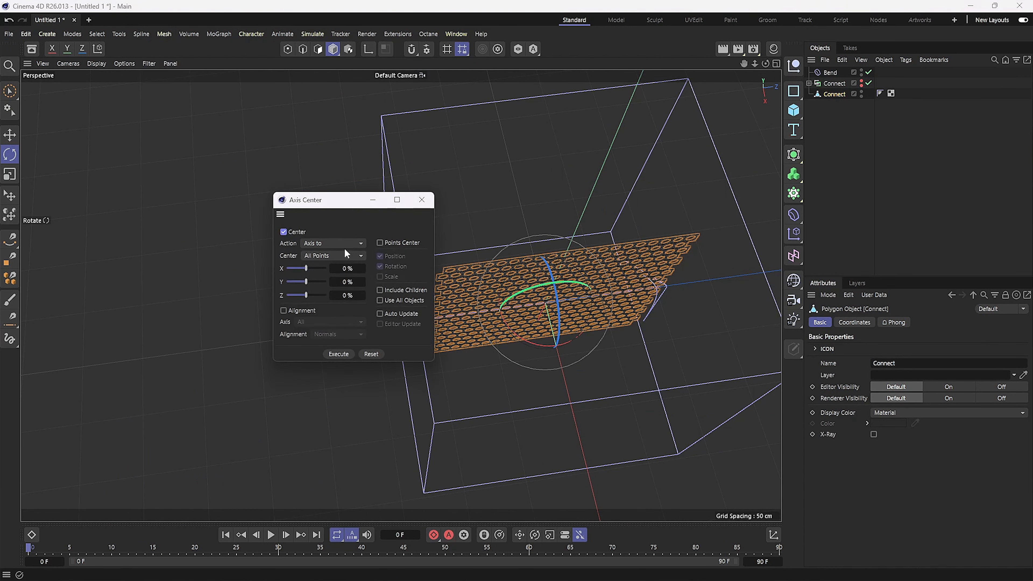
left_click(344, 356)
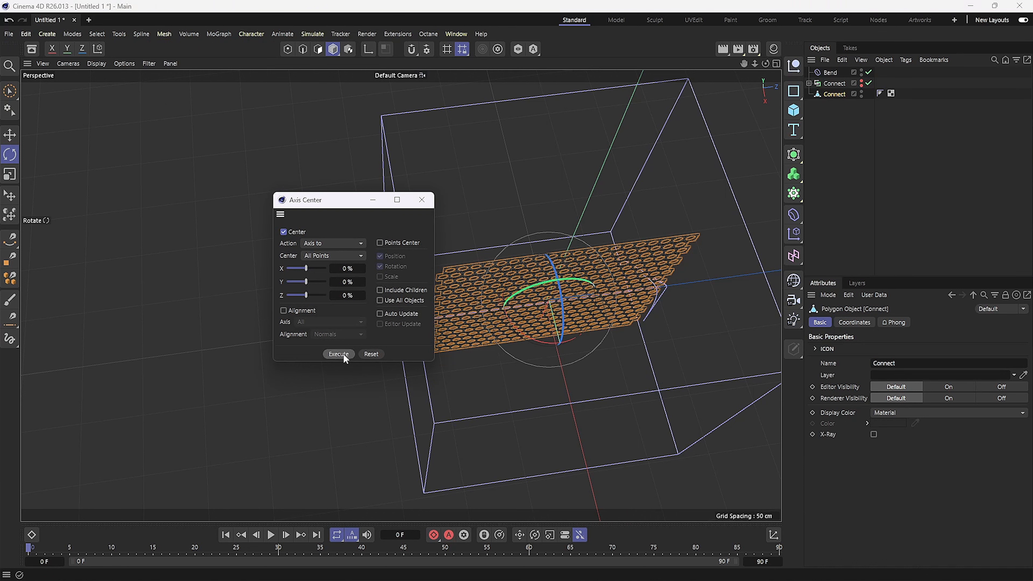
left_click(423, 199)
left_click_drag(425, 196, 411, 151, "alt")
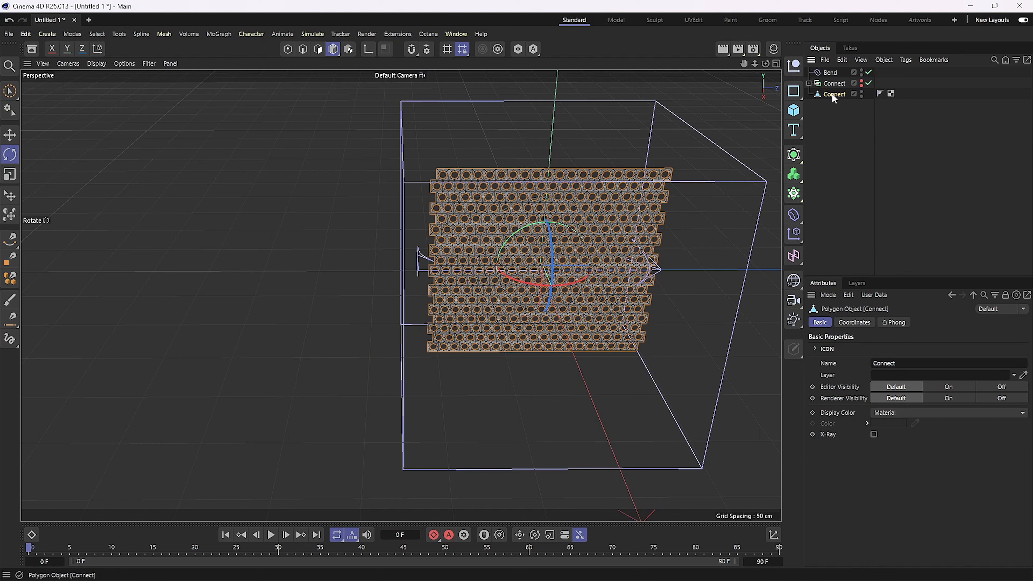
- Set the polygon sheet's Z and Y positions to 0 cm
left_click(854, 323)
left_click(858, 387)
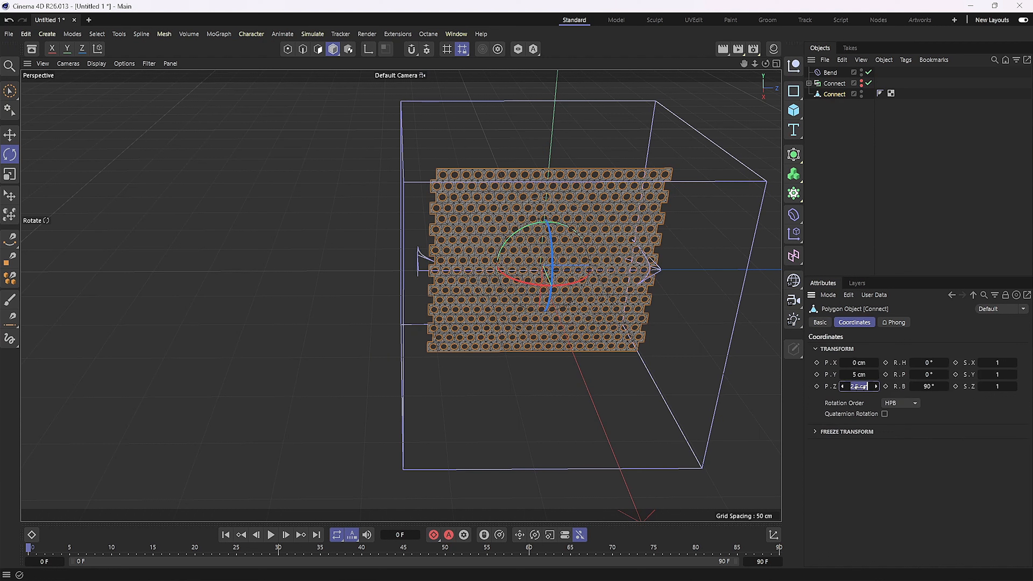
type("0")
left_click(860, 375)
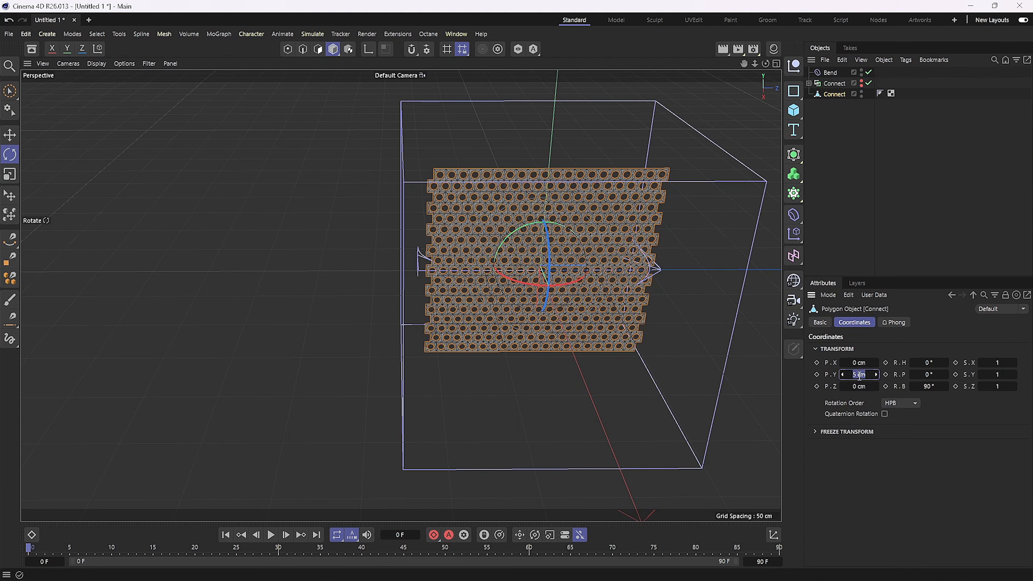
type("0")
left_click(731, 263)
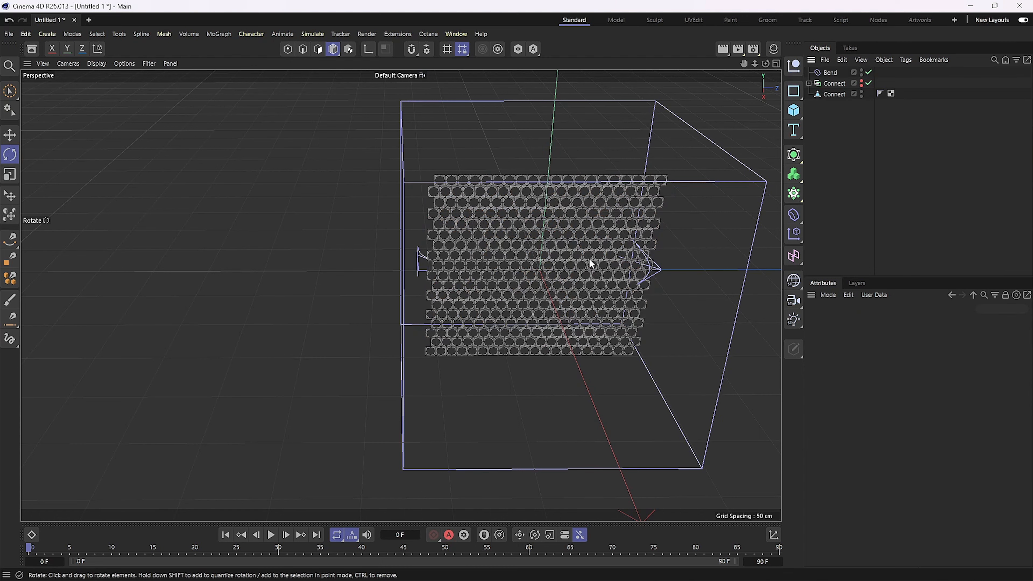
left_click_drag(592, 263, 606, 246, "alt")
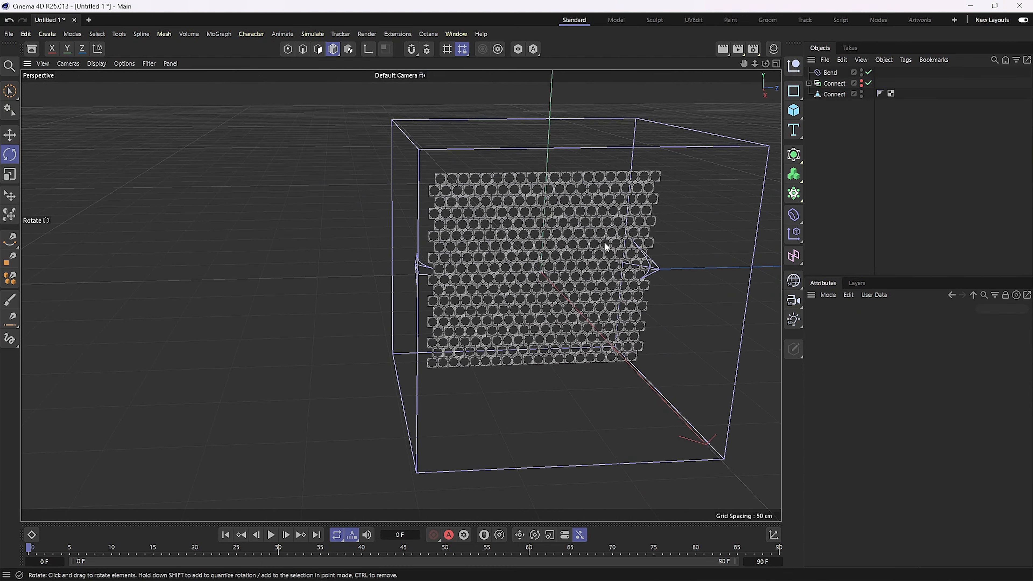
- Resize the Bend deformer's box to 231 × 205 × 180 cm, fitting it to the sheet's edges in the Right view
key("F3")
left_click(830, 73)
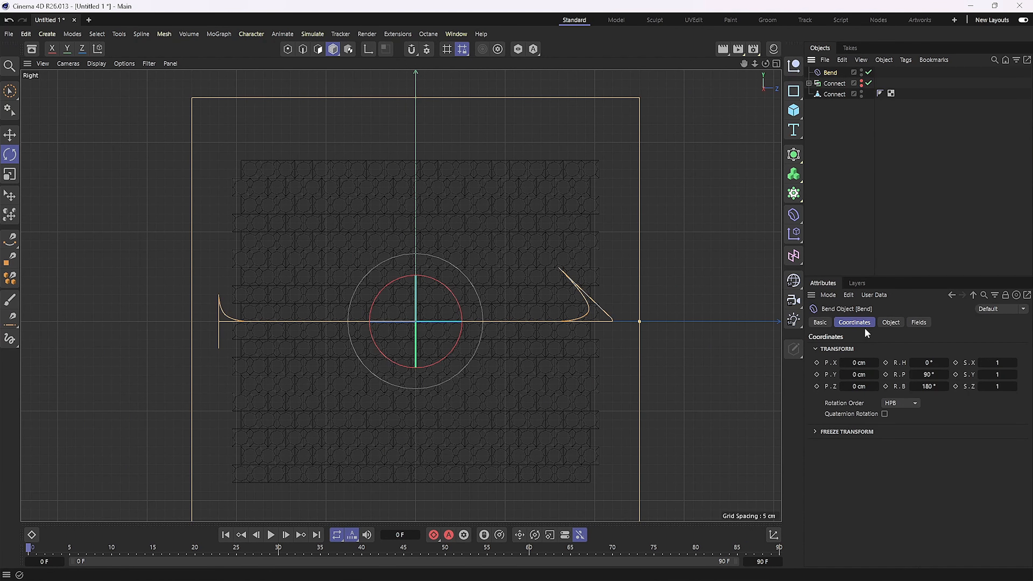
left_click(890, 323)
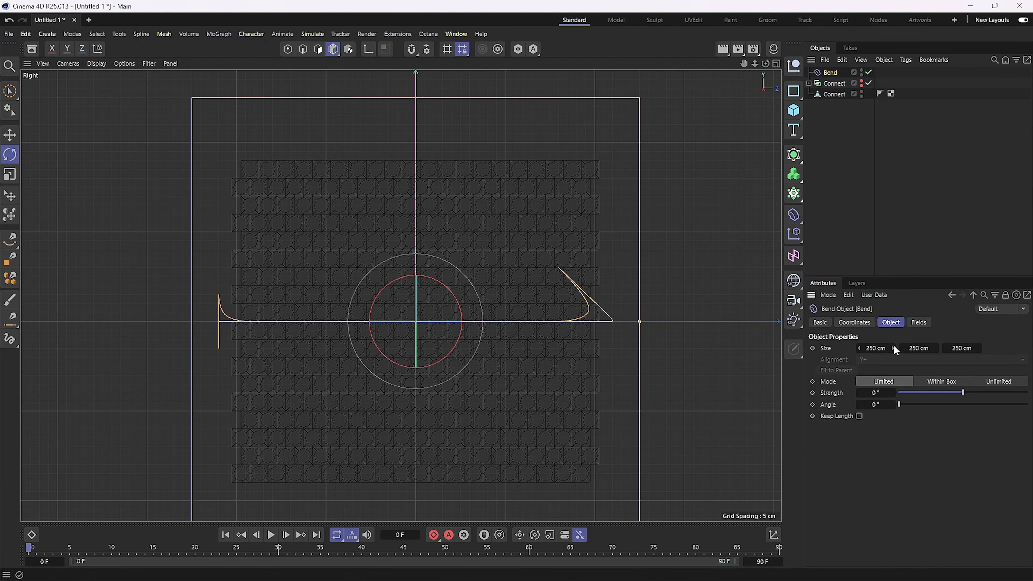
mouse_move(882, 348)
left_mouse_down()
mouse_move(910, 348)
mouse_move(874, 349)
left_mouse_up()
scroll(733, 304, "up", 5)
key("space")
left_click(830, 73)
key("e")
scroll(671, 309, "up", 5)
left_click(831, 72)
left_click_drag(920, 349, 917, 348)
middle_click_drag(586, 207, 543, 572, "alt")
left_click_drag(961, 348, 933, 349)
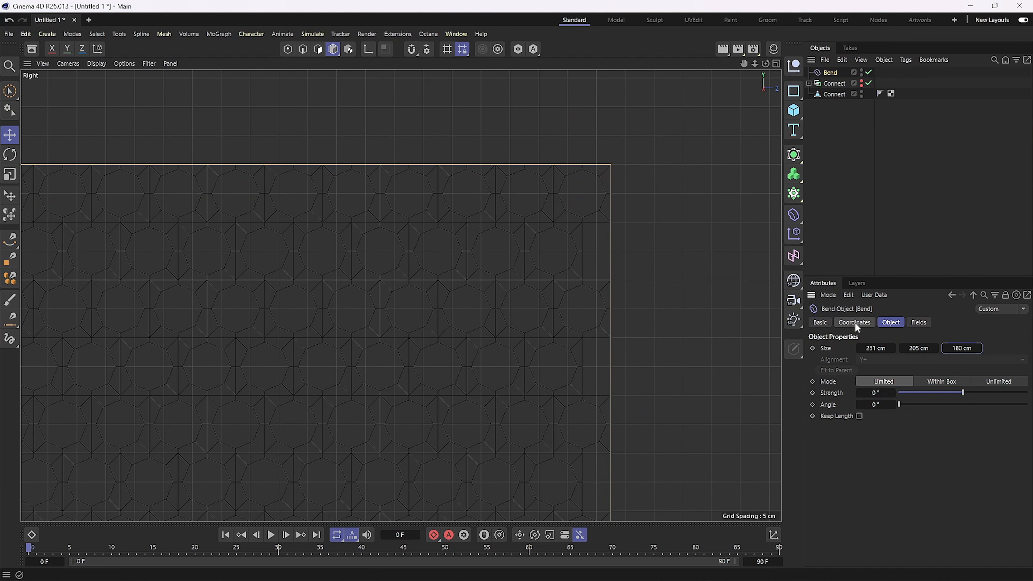
- Set the Bend deformer's X size to 10 cm and return to the Perspective view
left_click(872, 348)
type("10")
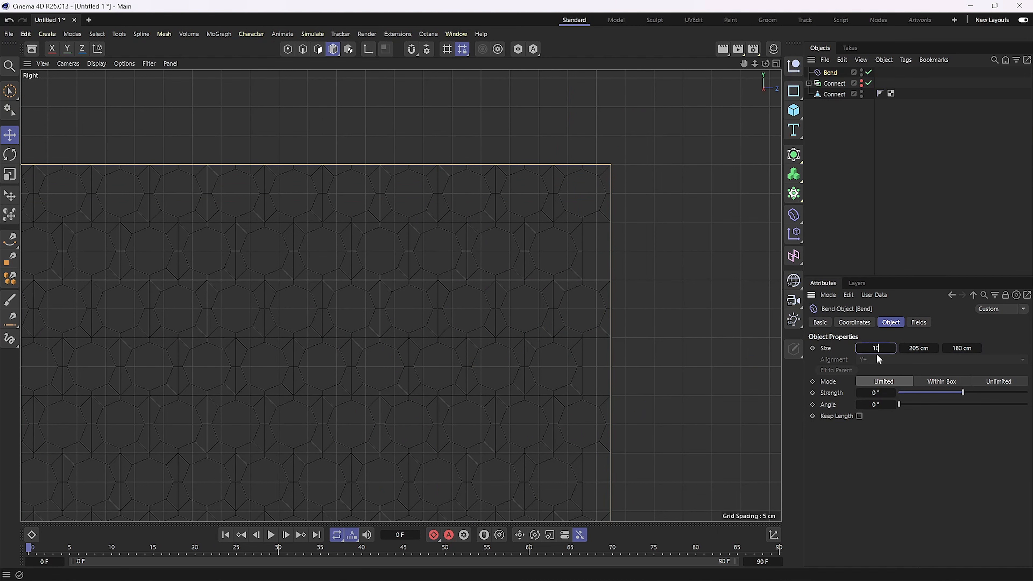
key("Return")
key("F1")
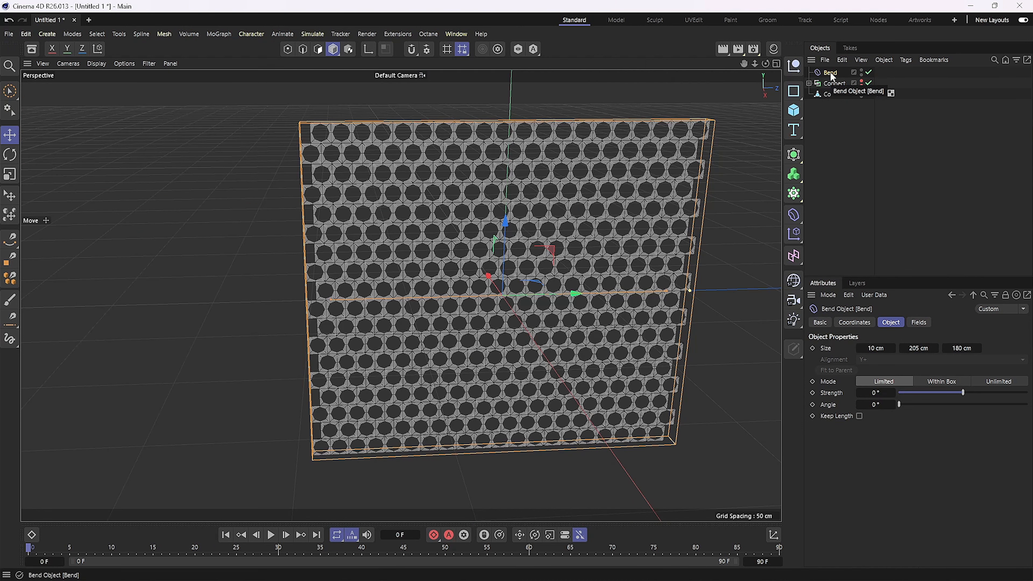
- Make the Bend deformer a child of the polygon sheet and set its strength to 360° to roll it into a cylinder
left_click_drag(831, 95, 834, 97)
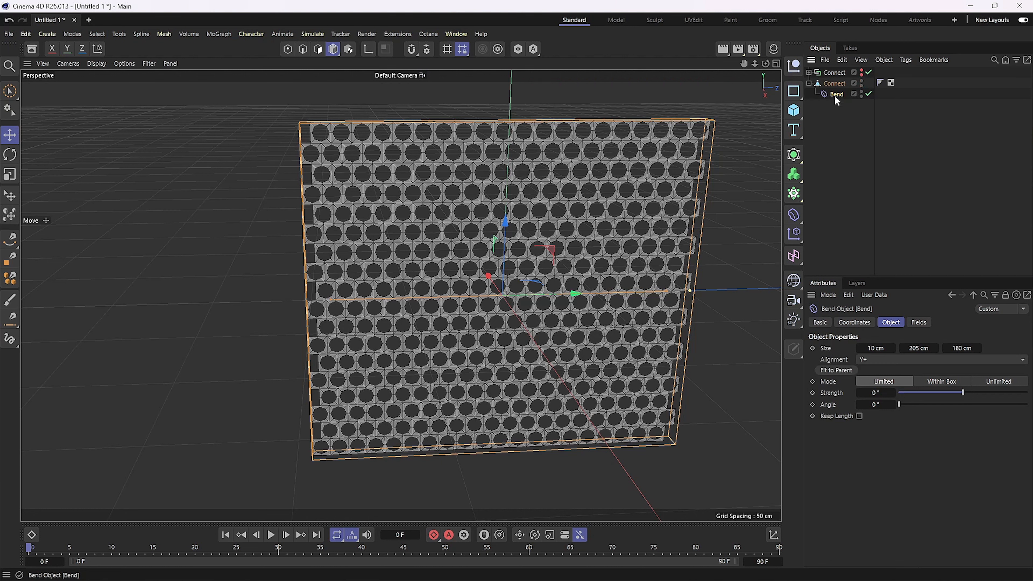
left_click_drag(639, 187, 620, 218, "alt")
left_click(882, 393)
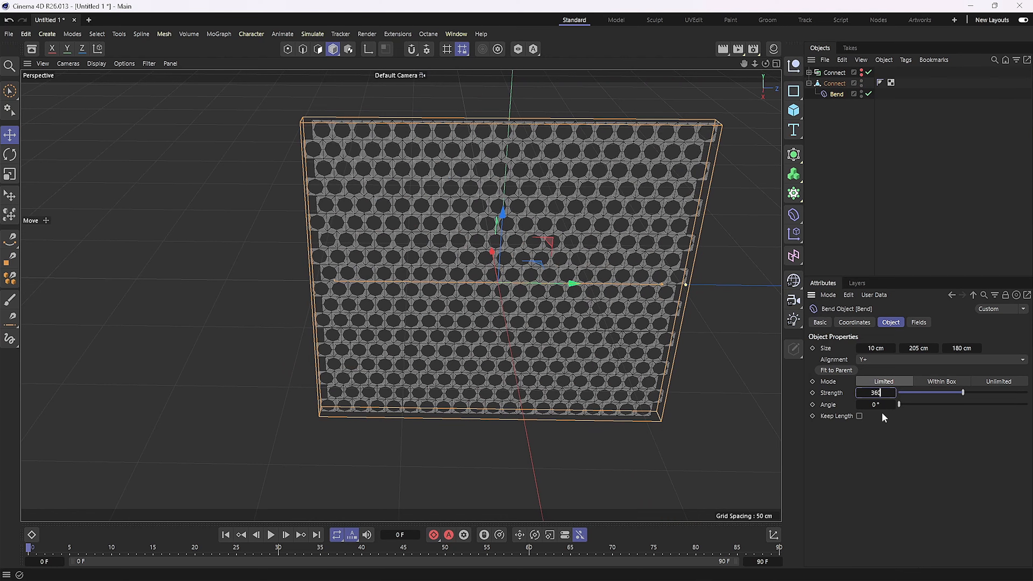
type("360")
key("Return")
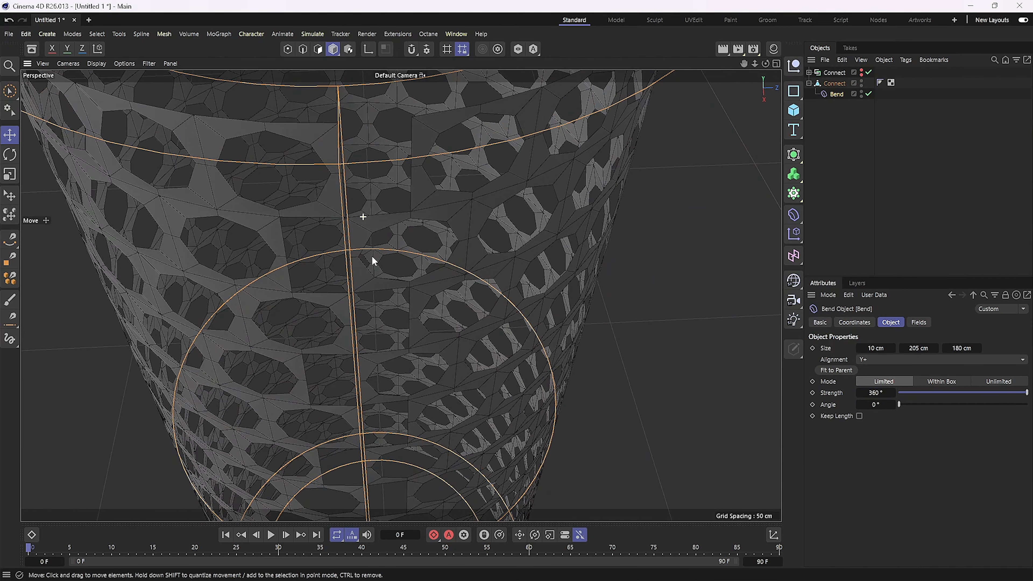
left_click_drag(353, 213, 371, 138, "alt")
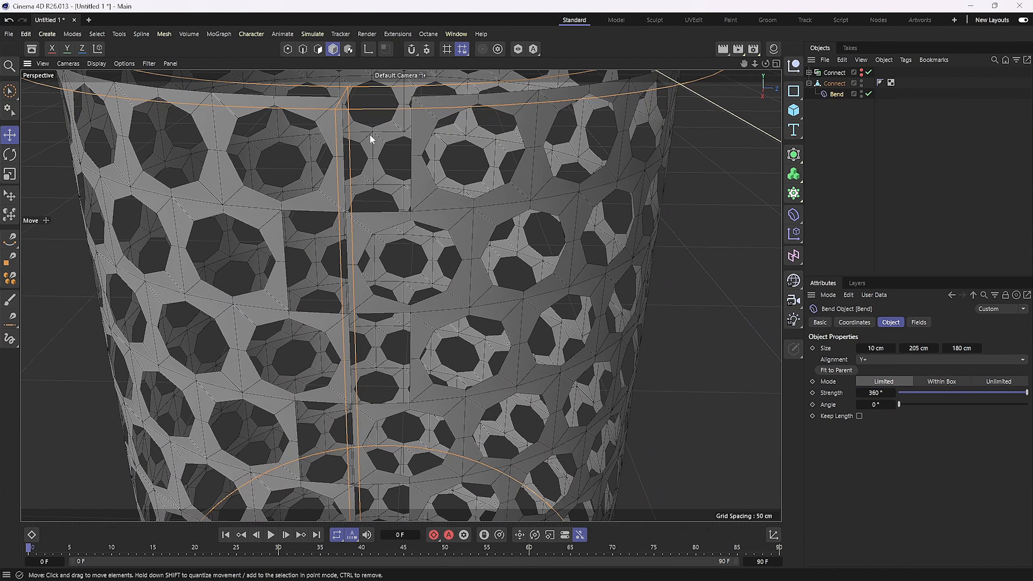
mouse_move(381, 219)
left_mouse_down("alt")
mouse_move(384, 234)
mouse_move(415, 234)
mouse_move(492, 130)
mouse_move(412, 233)
mouse_move(400, 225)
left_mouse_up("alt")
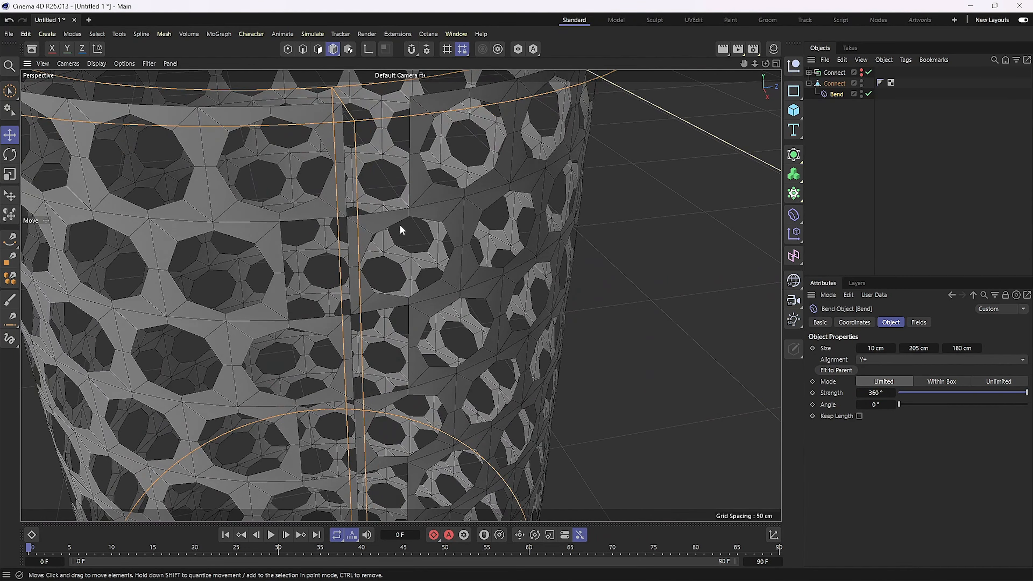
- Raise the Bend deformer's strength past 360° in 1° increments to bring the cylinder's seam edges together
scroll(399, 225, "up", 2)
left_click(894, 393)
left_click(893, 393)
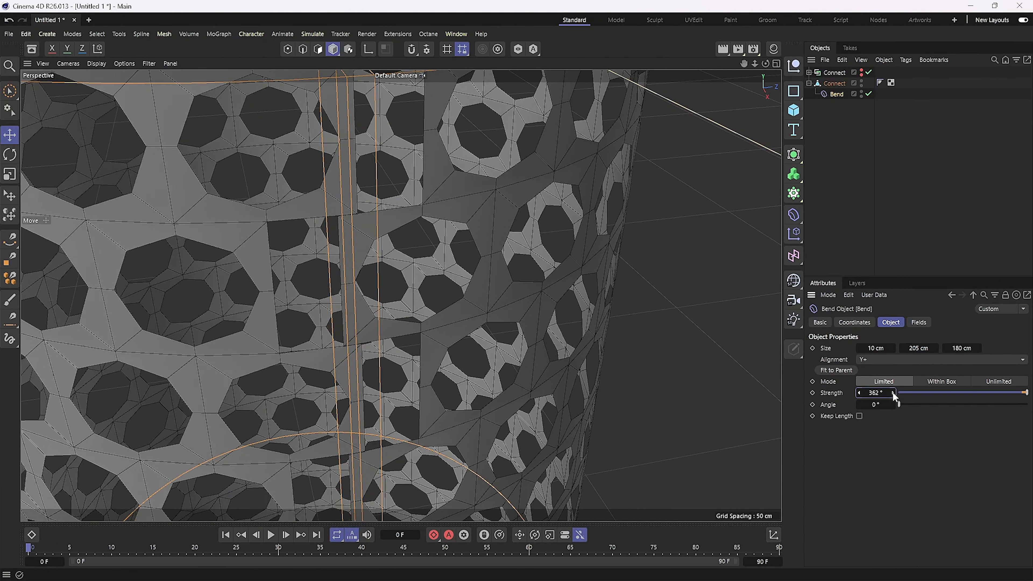
left_click(893, 393)
left_click(894, 393)
left_click(893, 393)
left_click(894, 393)
left_click(893, 393)
left_click(893, 393)
scroll(400, 244, "down", 5)
- Nest the bent sheet in a Connect generator, bake it with Current State to Object and select the baked mesh
left_click(837, 84)
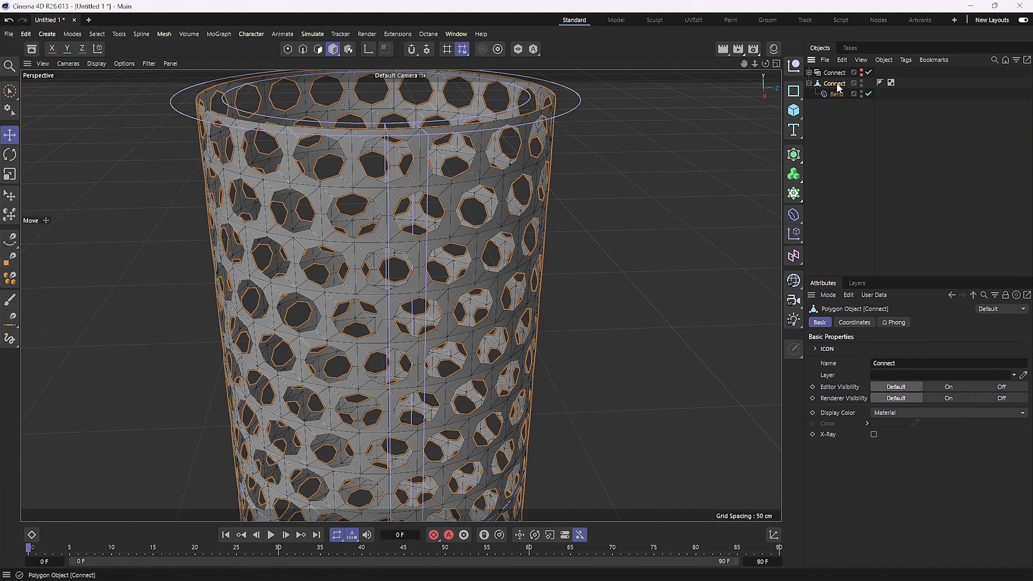
left_click(796, 154)
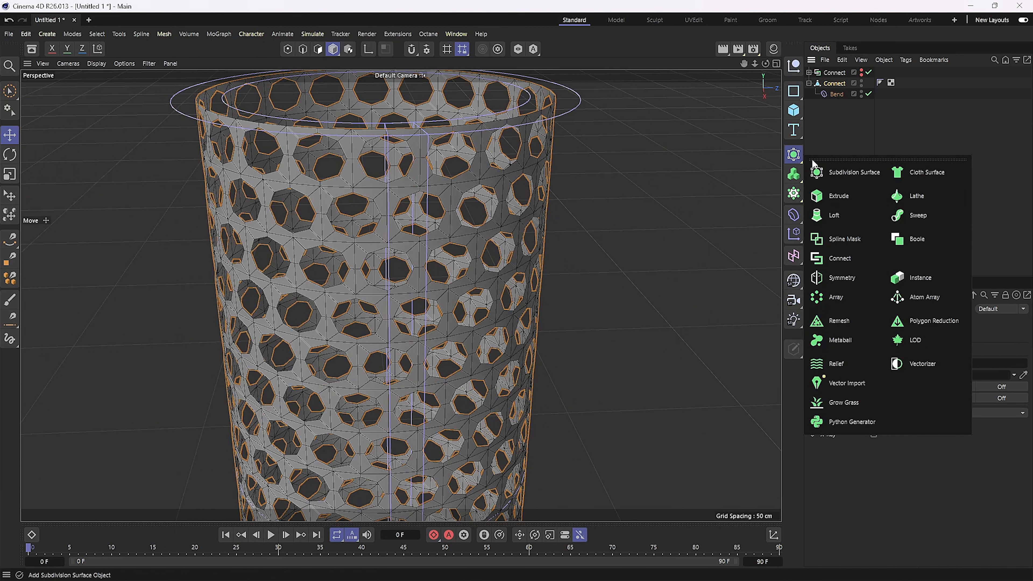
left_click(848, 257, "alt")
right_click(832, 108)
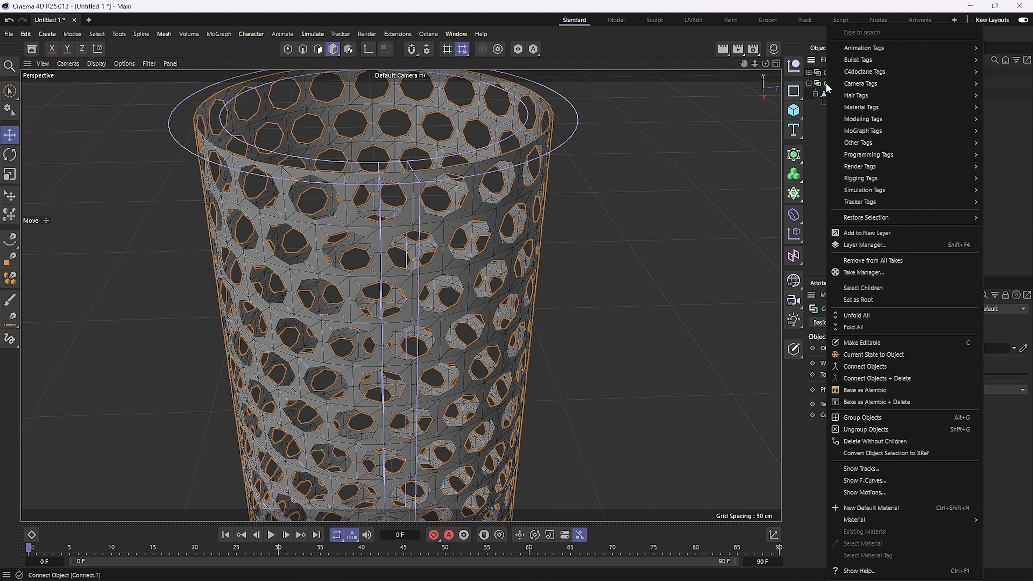
left_click(880, 354)
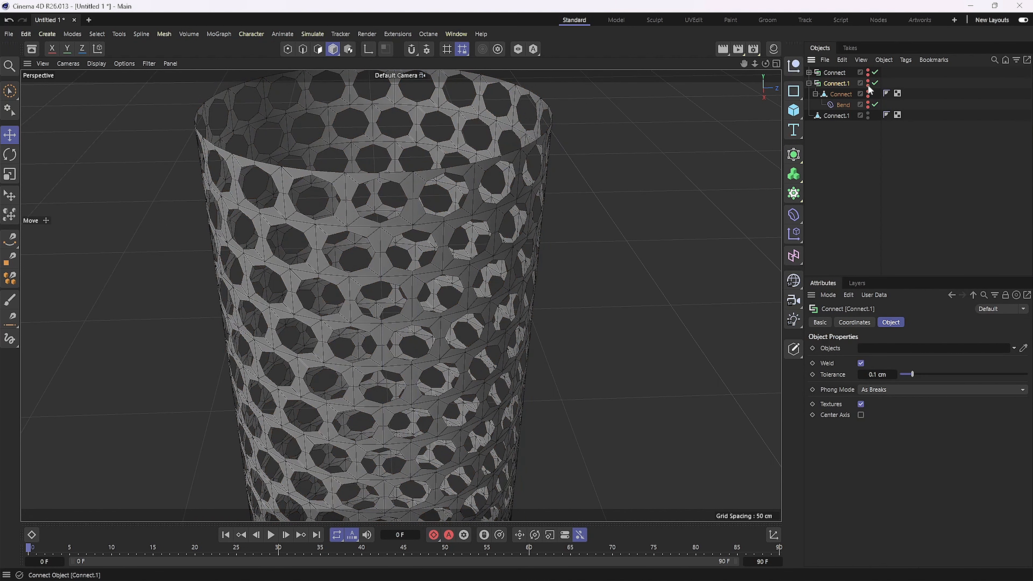
left_click(809, 83)
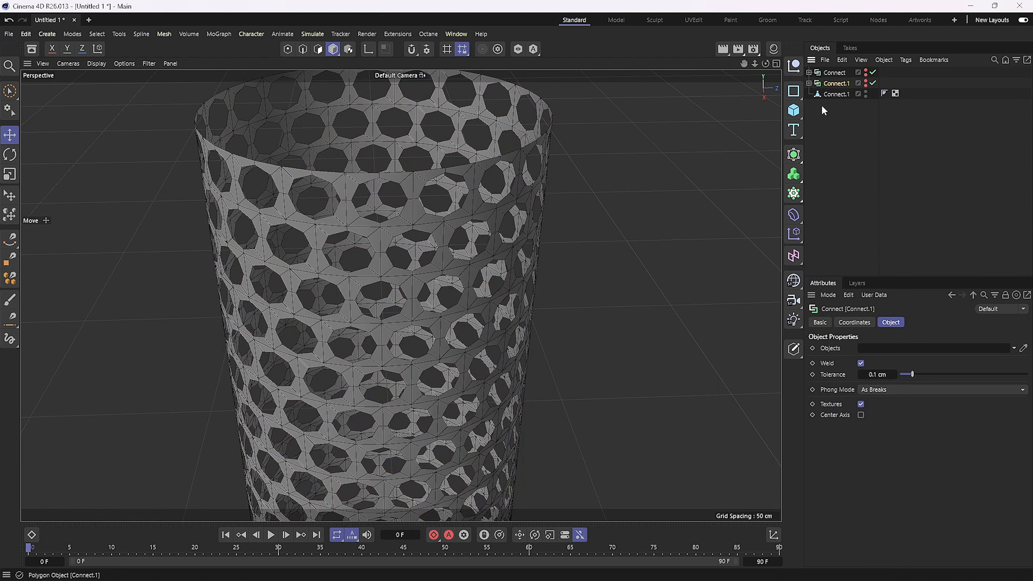
left_click(834, 97)
- Select all polygons of the baked cylinder in polygon mode and activate the Extrude tool
left_click_drag(512, 246, 554, 260, "alt")
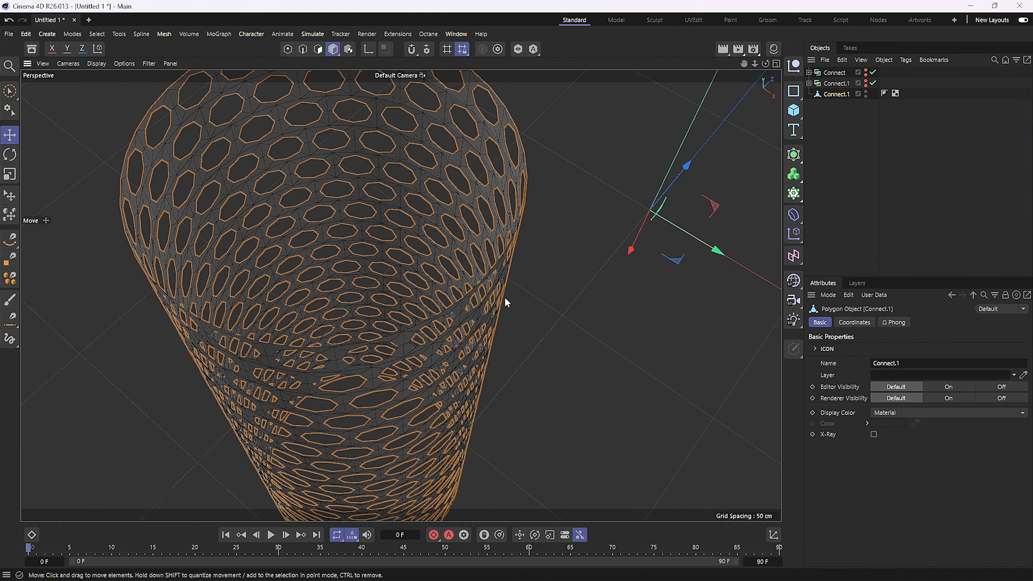
left_click_drag(501, 297, 476, 257, "alt")
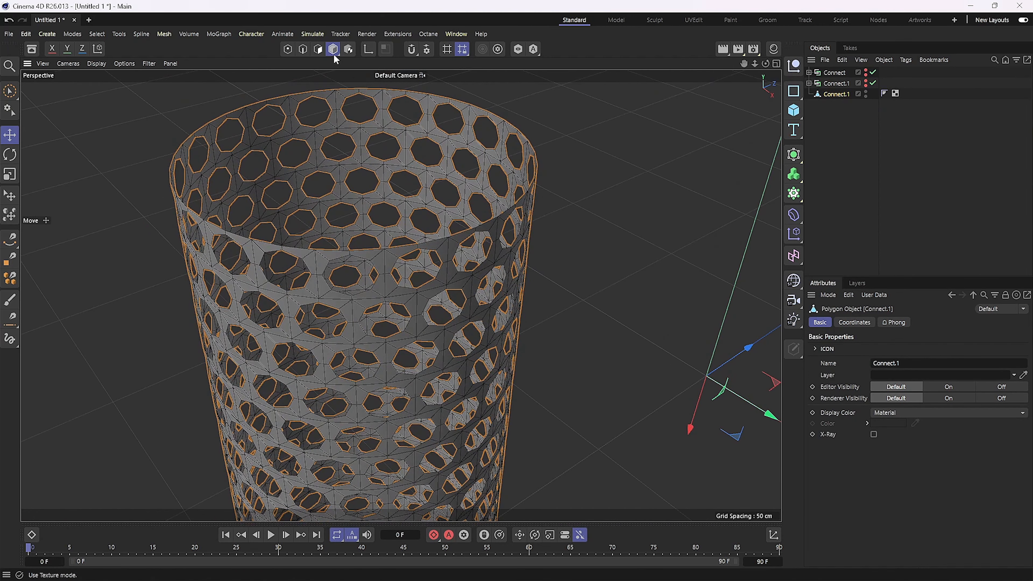
left_click(320, 49)
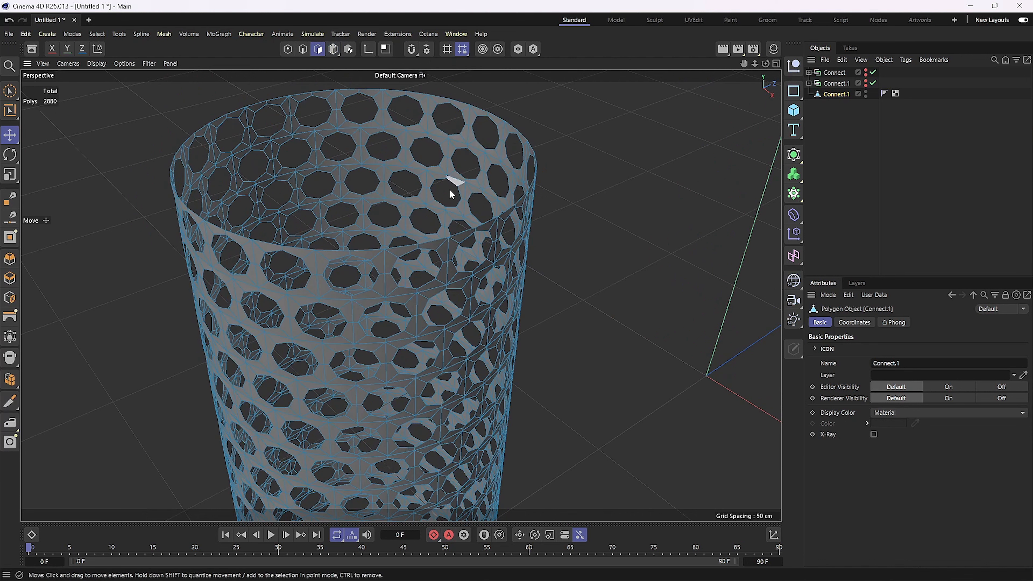
key("ctrl+a")
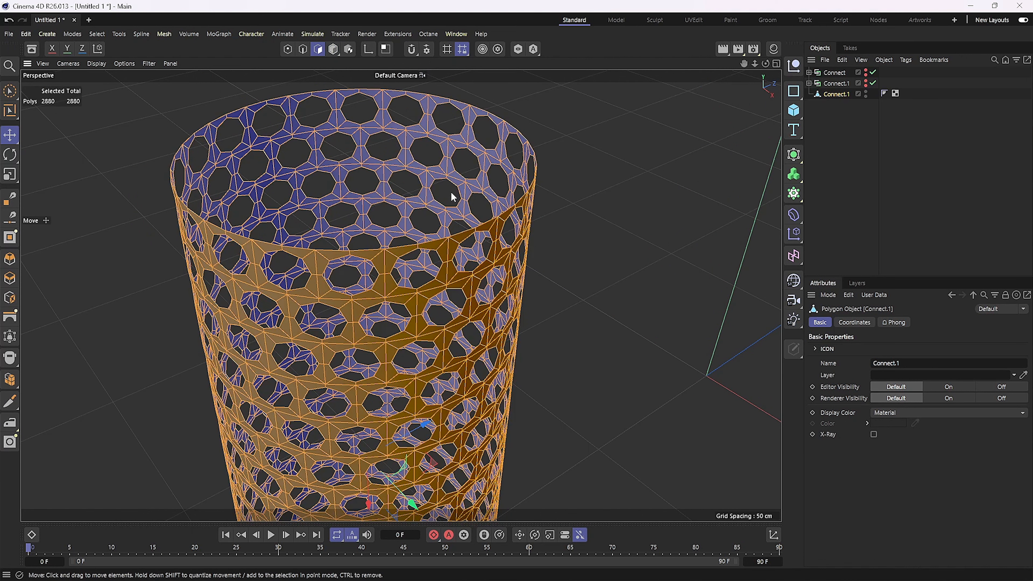
scroll(450, 192, "up", 2)
right_click(579, 229)
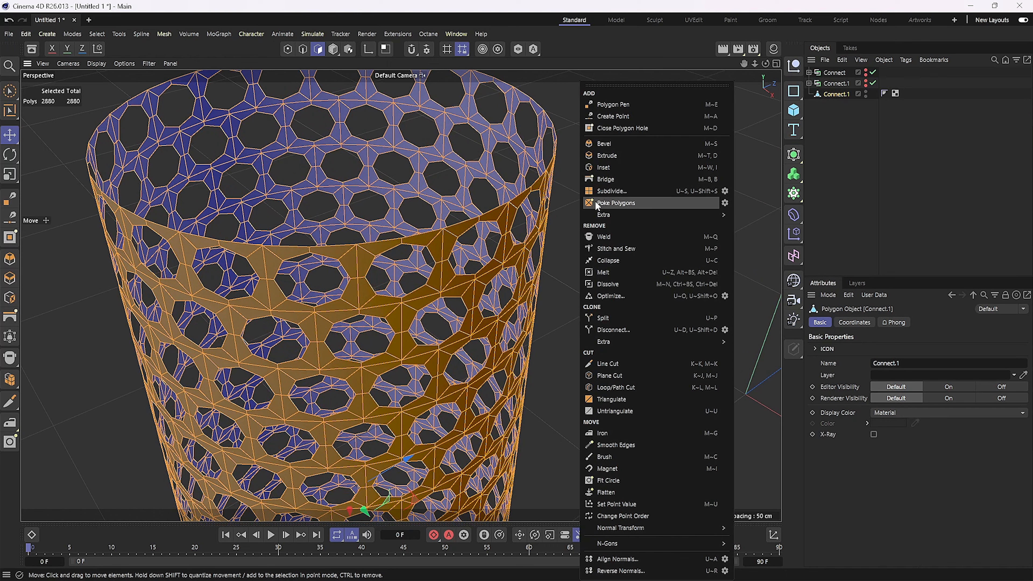
left_click(609, 155)
- Extrude all the polygons inward with Create Caps enabled, in three small passes, the first about -0.11 cm and the last about -0.08 cm
scroll(501, 292, "up", 6)
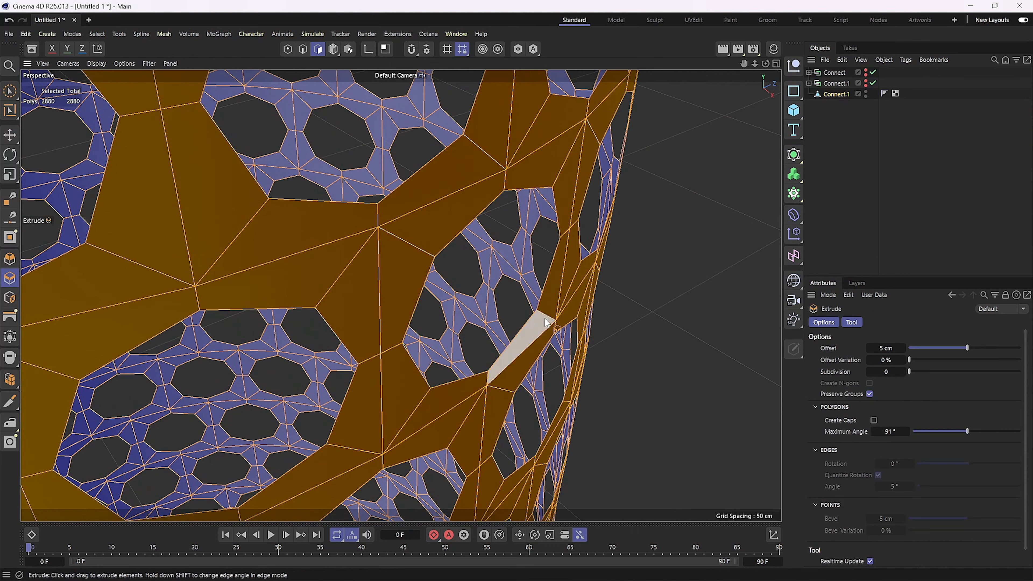
left_click_drag(557, 316, 592, 318, "alt")
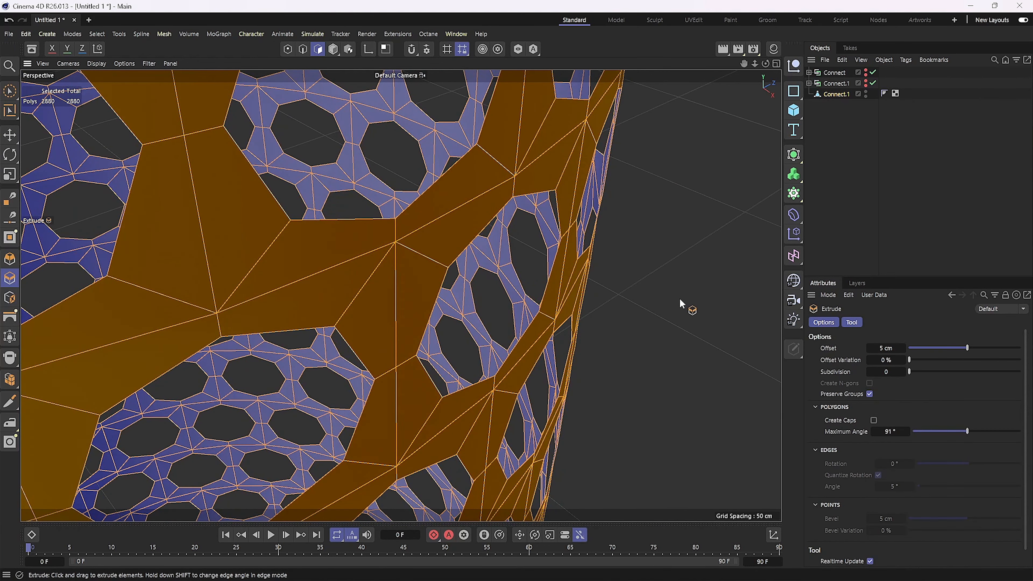
mouse_move(690, 293)
left_mouse_down()
mouse_move(706, 301)
mouse_move(693, 300)
left_mouse_up()
key("ctrl+z")
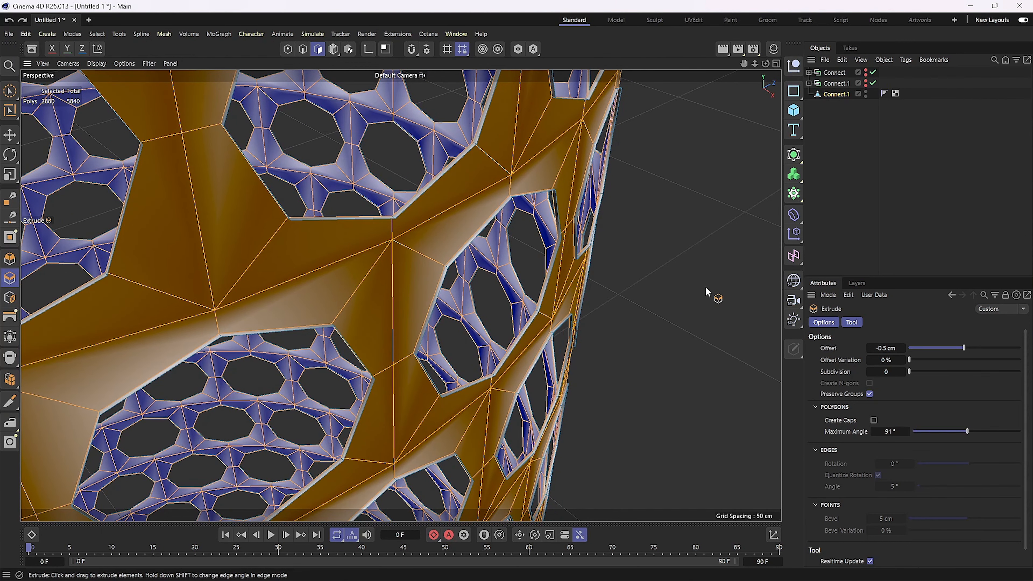
left_click(874, 420)
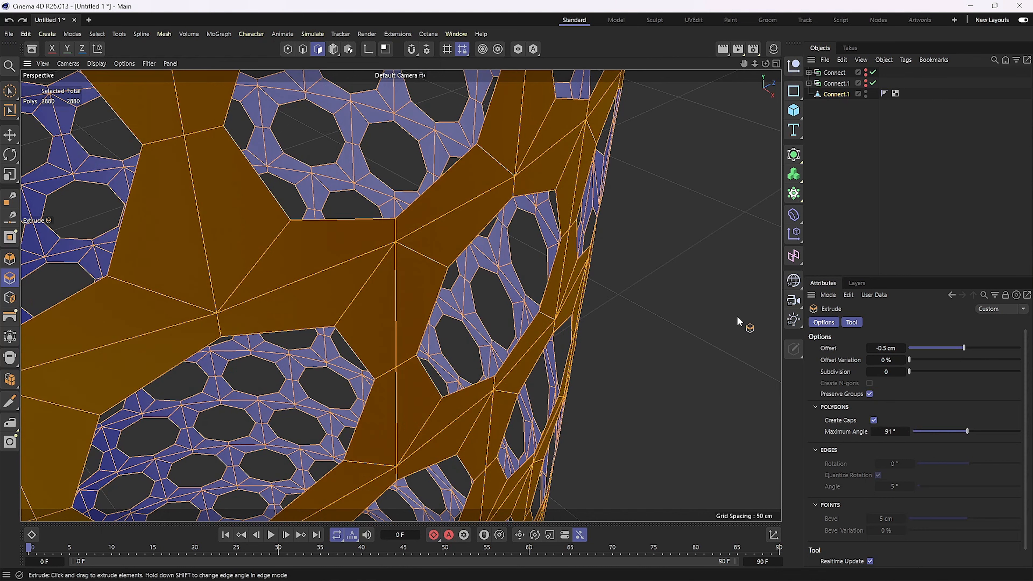
left_click_drag(738, 317, 725, 317)
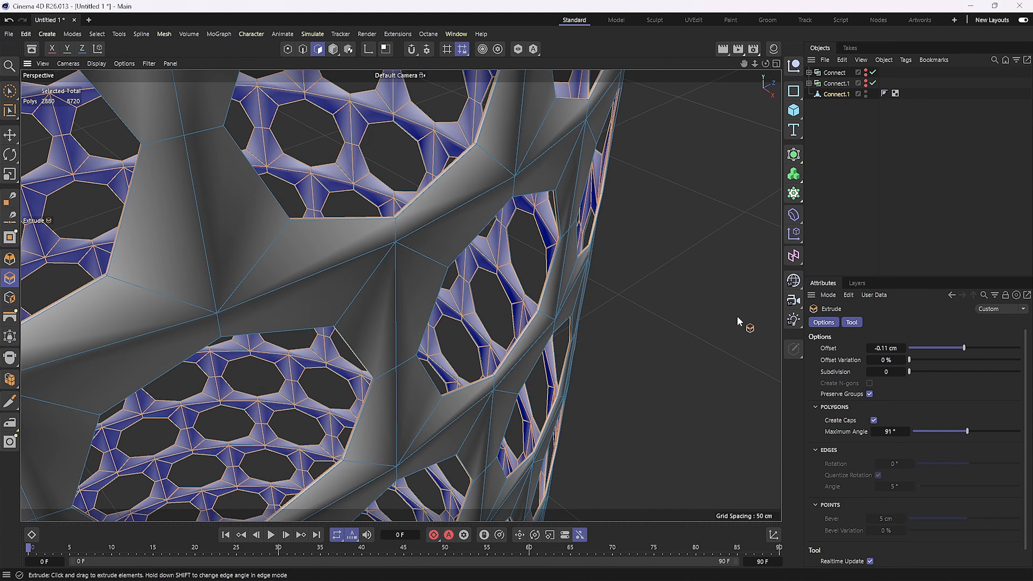
mouse_move(568, 299)
left_mouse_down("alt")
mouse_move(549, 267)
mouse_move(573, 232)
mouse_move(586, 291)
mouse_move(599, 299)
left_mouse_up("alt")
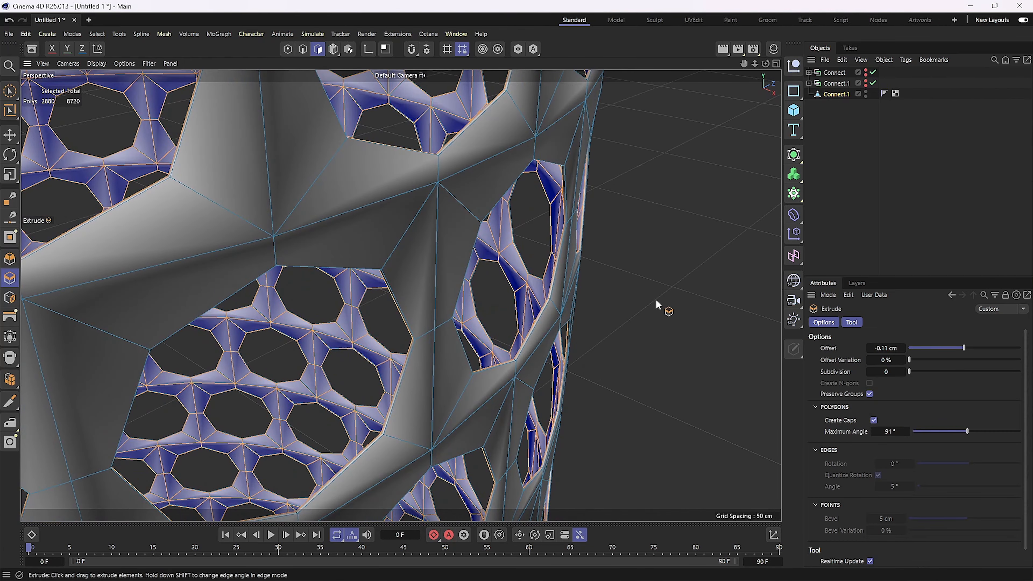
left_click_drag(680, 312, 675, 311)
left_click_drag(692, 308, 681, 312)
scroll(542, 317, "up", 3)
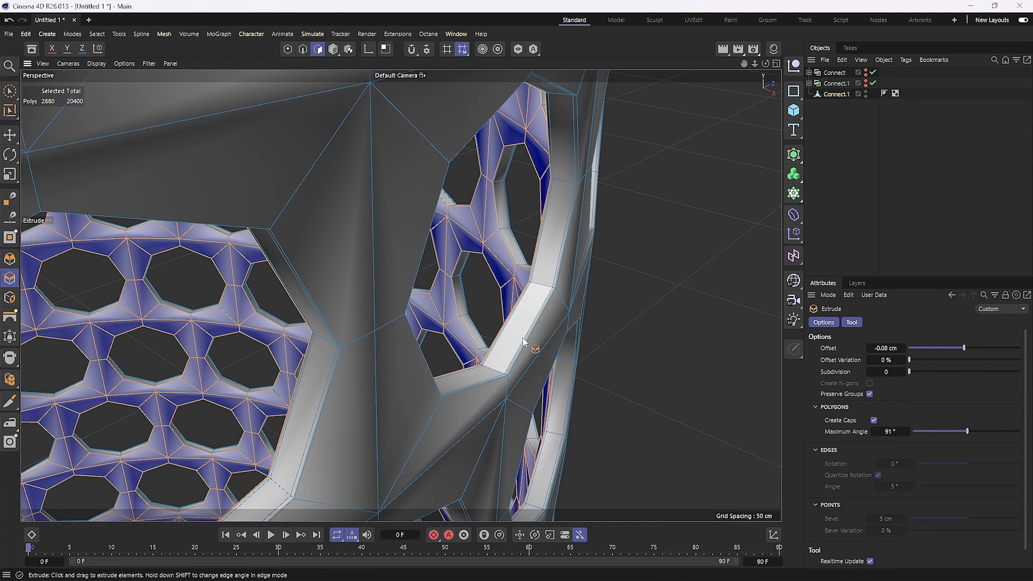
scroll(542, 337, "up", 2)
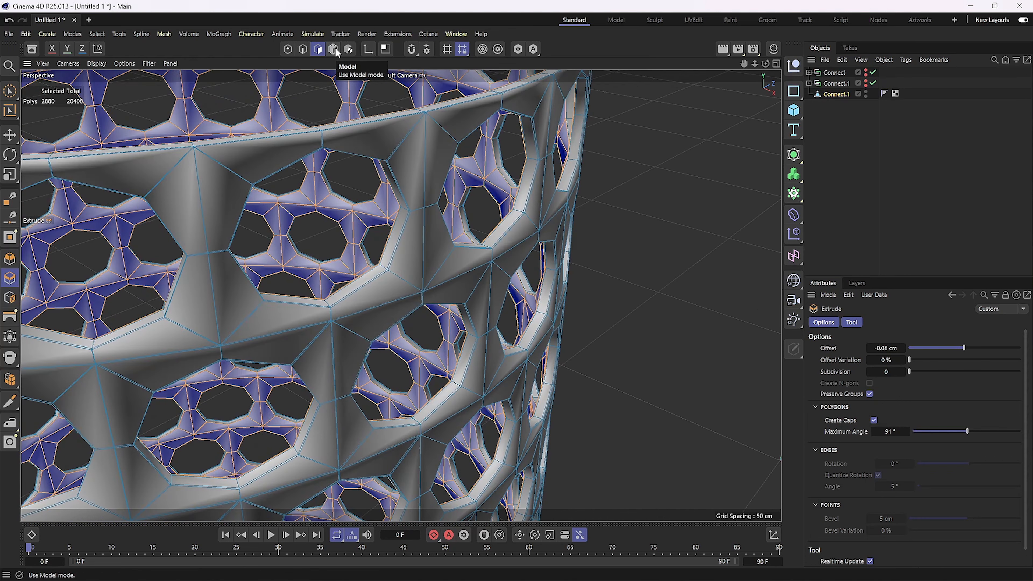
- Return to model mode and set the thickened cylinder's Phong angle to 40°
left_click(333, 49)
scroll(398, 166, "down", 5)
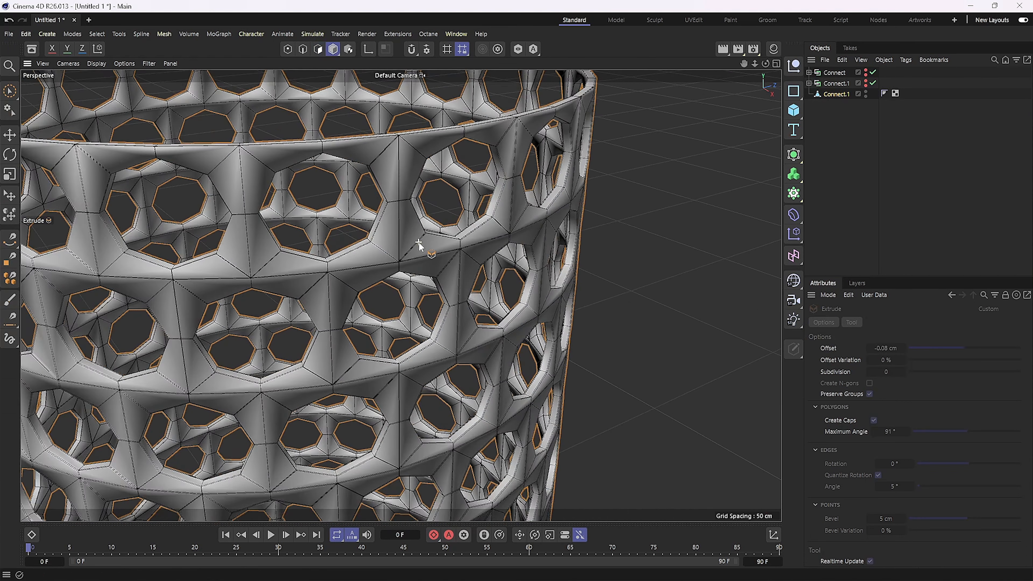
scroll(421, 247, "up", 4)
left_click_drag(394, 237, 490, 179, "alt")
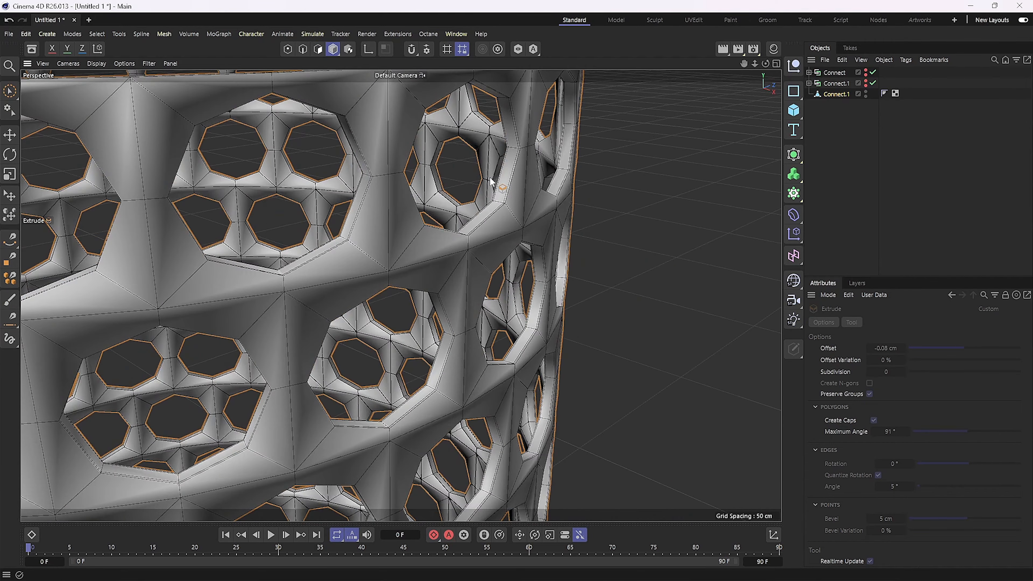
left_click(884, 93)
double_click(885, 359)
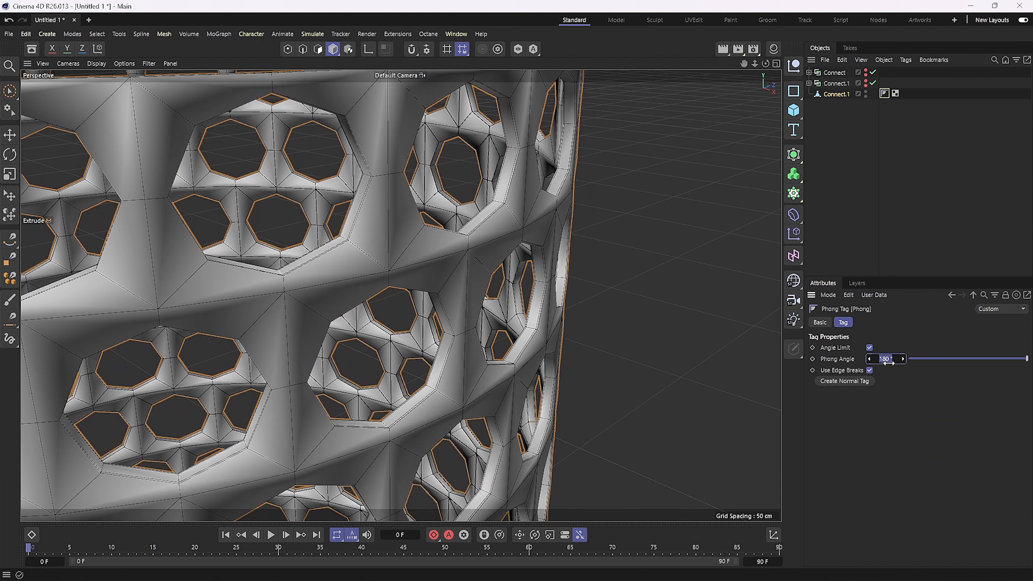
type("40")
key("Return")
- Set the viewport display to Gouraud Shading without lines
mouse_move(472, 271)
left_mouse_down("alt")
mouse_move(504, 314)
mouse_move(472, 281)
left_mouse_up("alt")
scroll(470, 273, "down", 5)
left_click(97, 65)
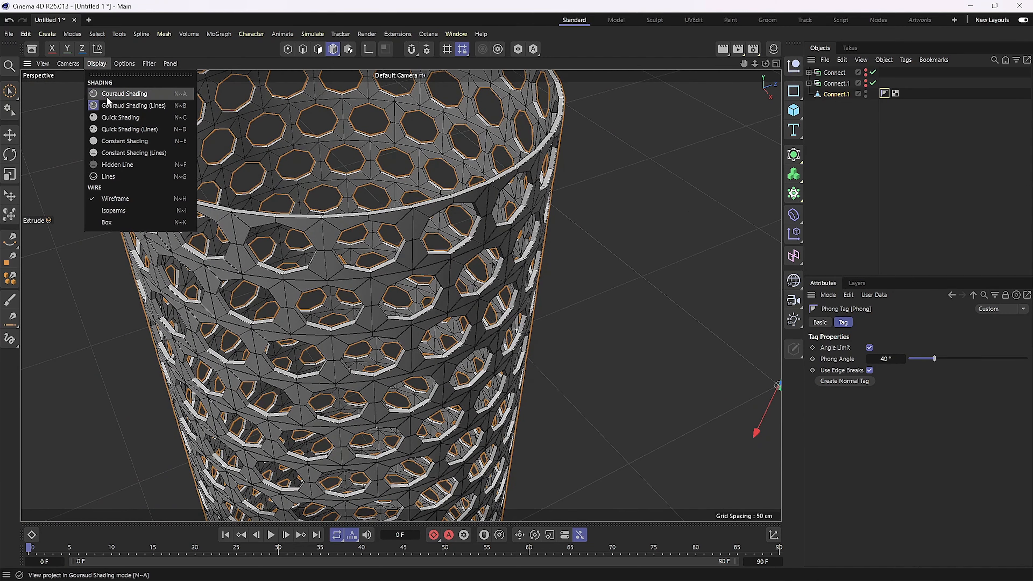
left_click(124, 93)
- Place the thickened cylinder mesh inside a Subdivision Surface to smooth its holes and edges
left_click(793, 155, "alt")
left_click_drag(563, 224, 487, 260, "alt")
scroll(513, 249, "down", 5)
left_click(823, 107)
scroll(492, 297, "up", 3)
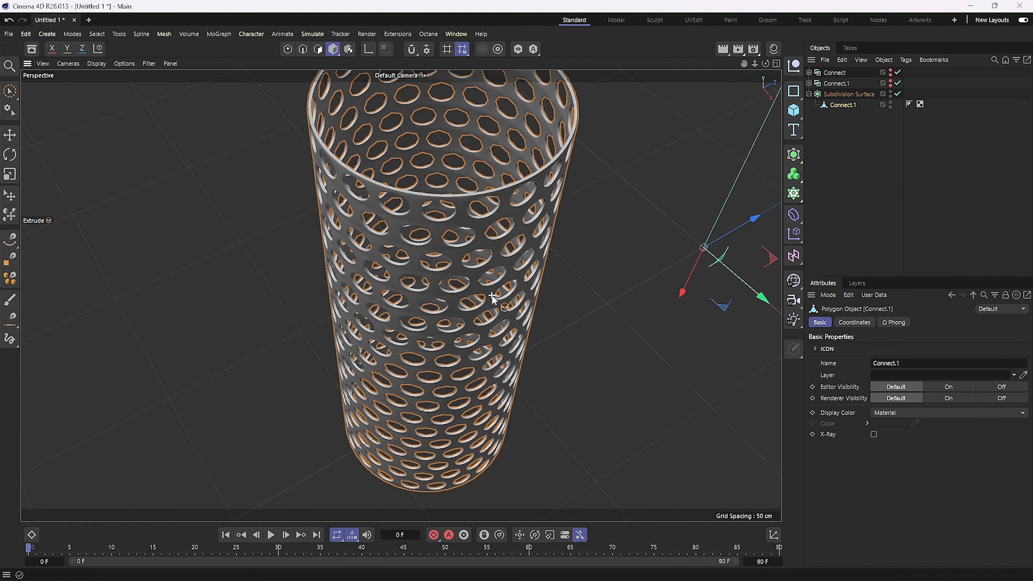
scroll(492, 297, "up", 2)
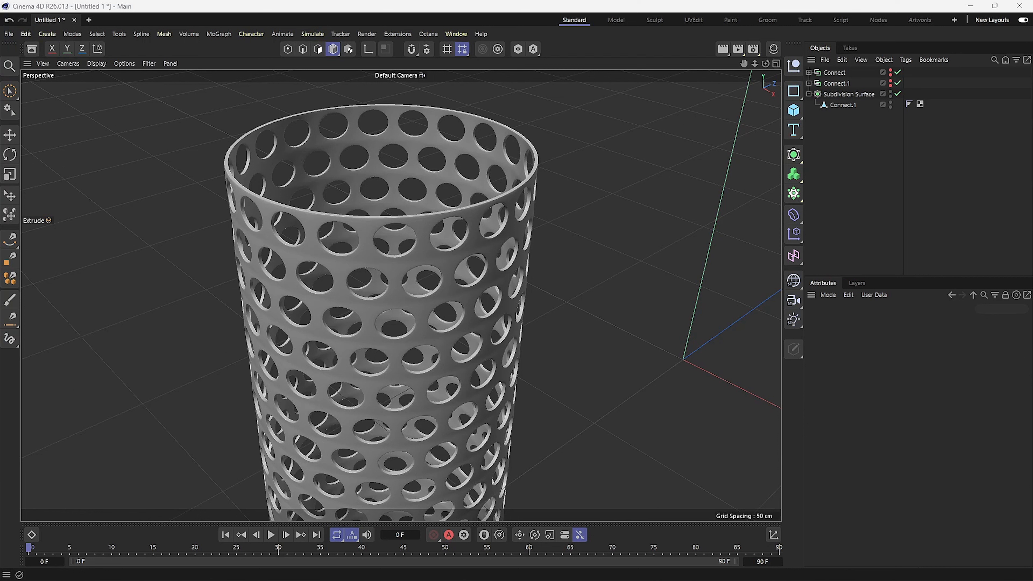